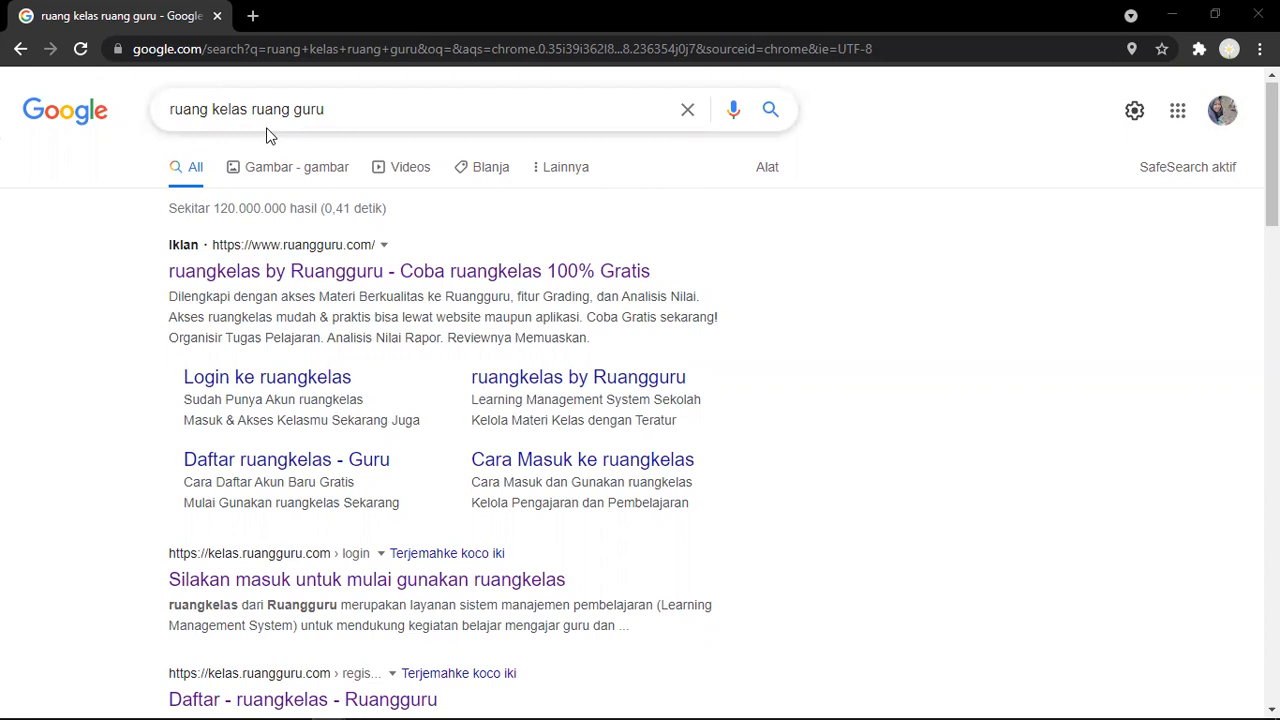
Open the ruangkelas by Ruangguru search result, look over its landing page, and return to the search results
left_click(363, 271)
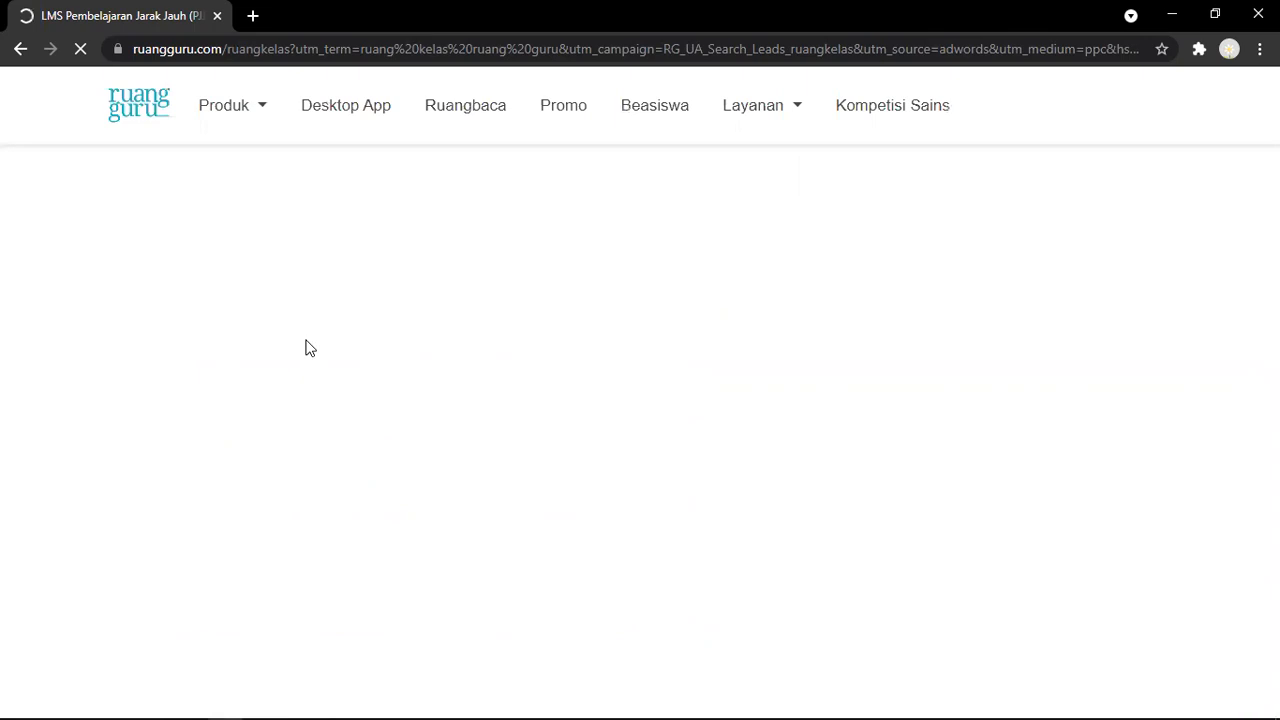
scroll(259, 580, "down", 3)
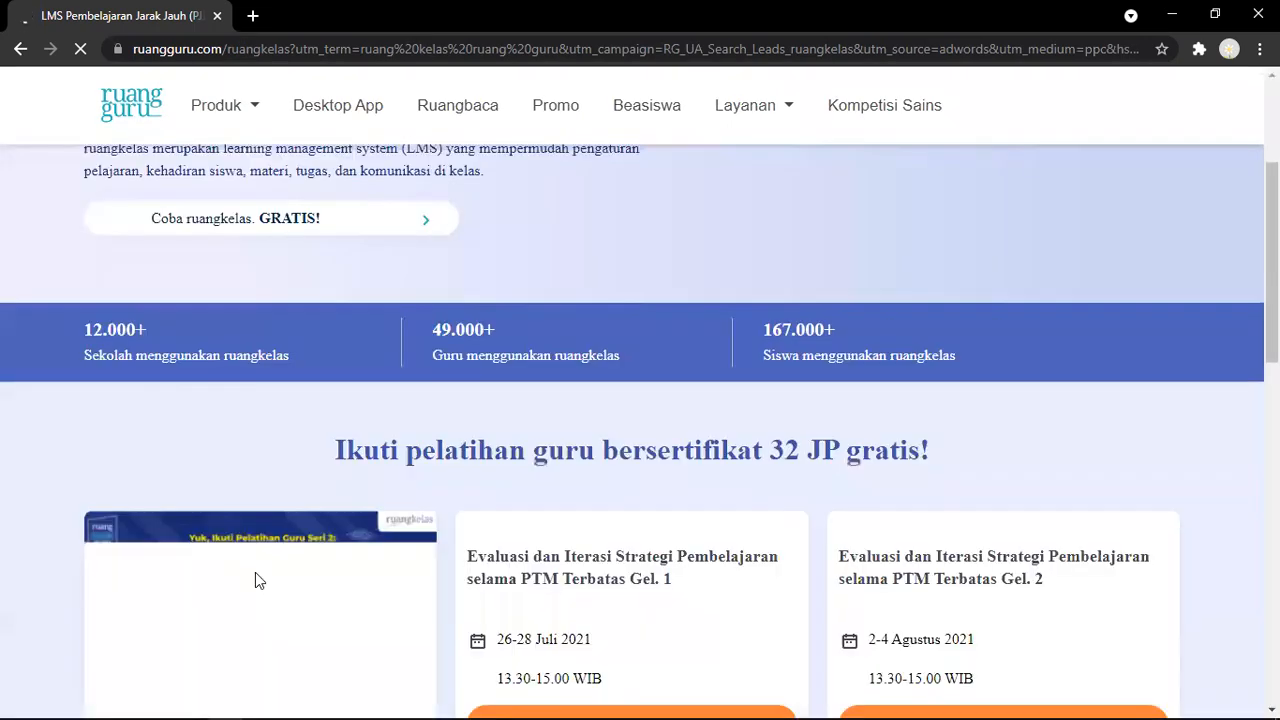
scroll(255, 580, "down", 5)
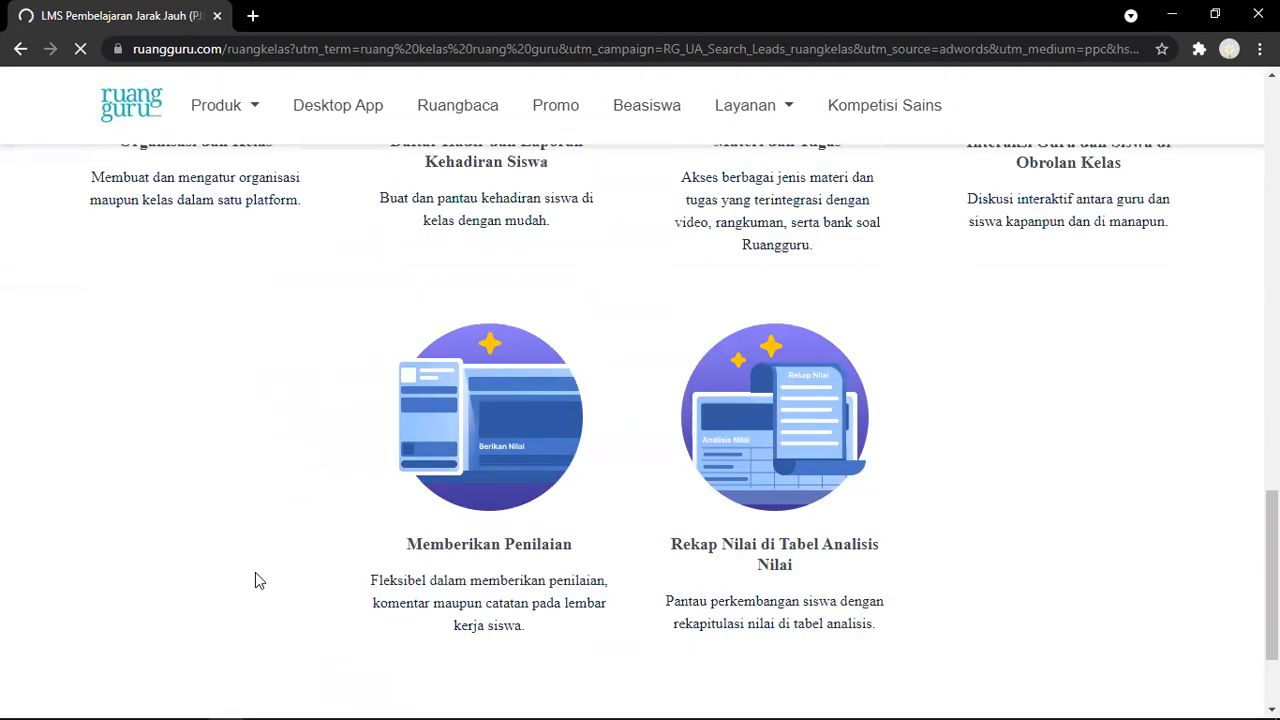
scroll(255, 580, "up", 10)
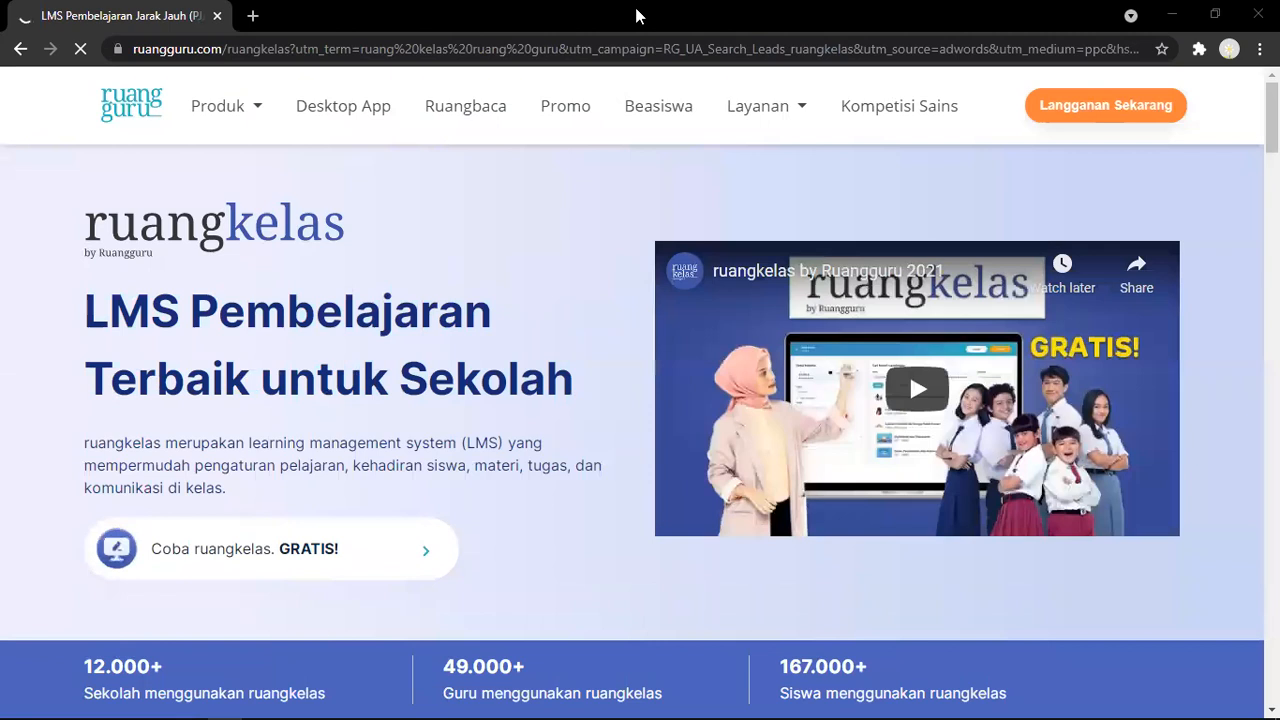
key("alt+Left")
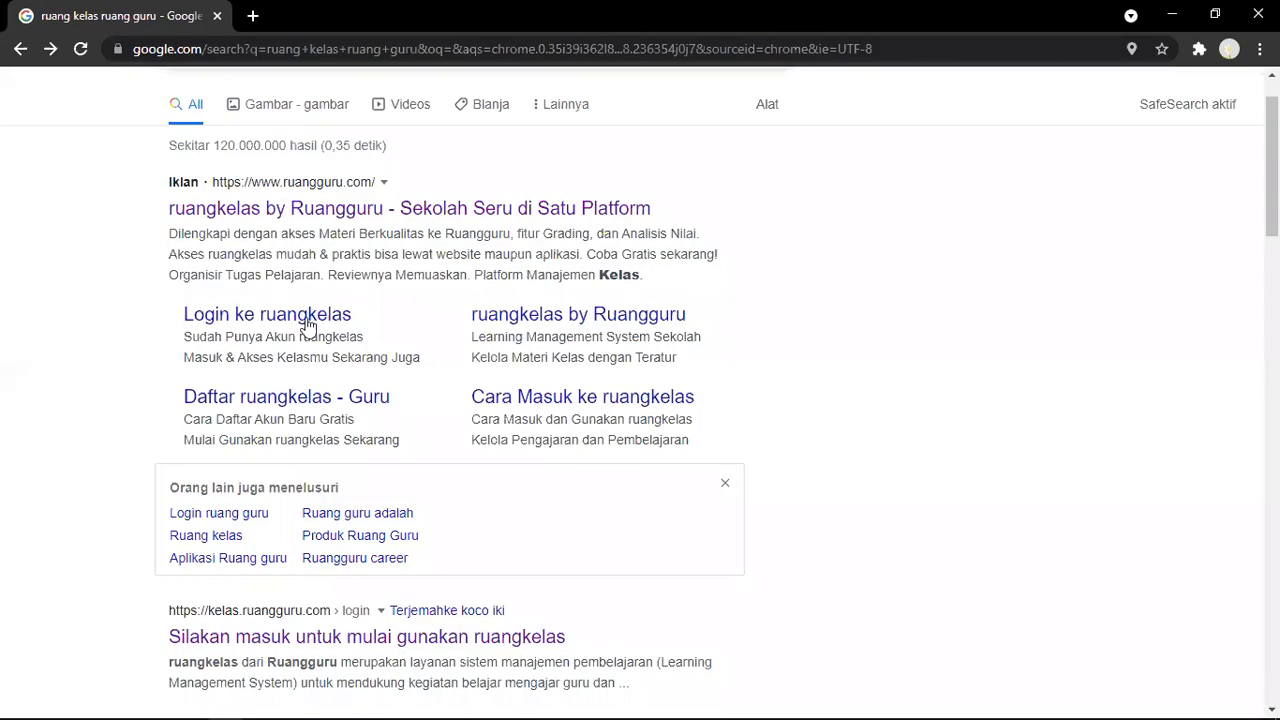
Open the ruangkelas account registration page from the search results and review the fields of its sign-up form
left_click(390, 361)
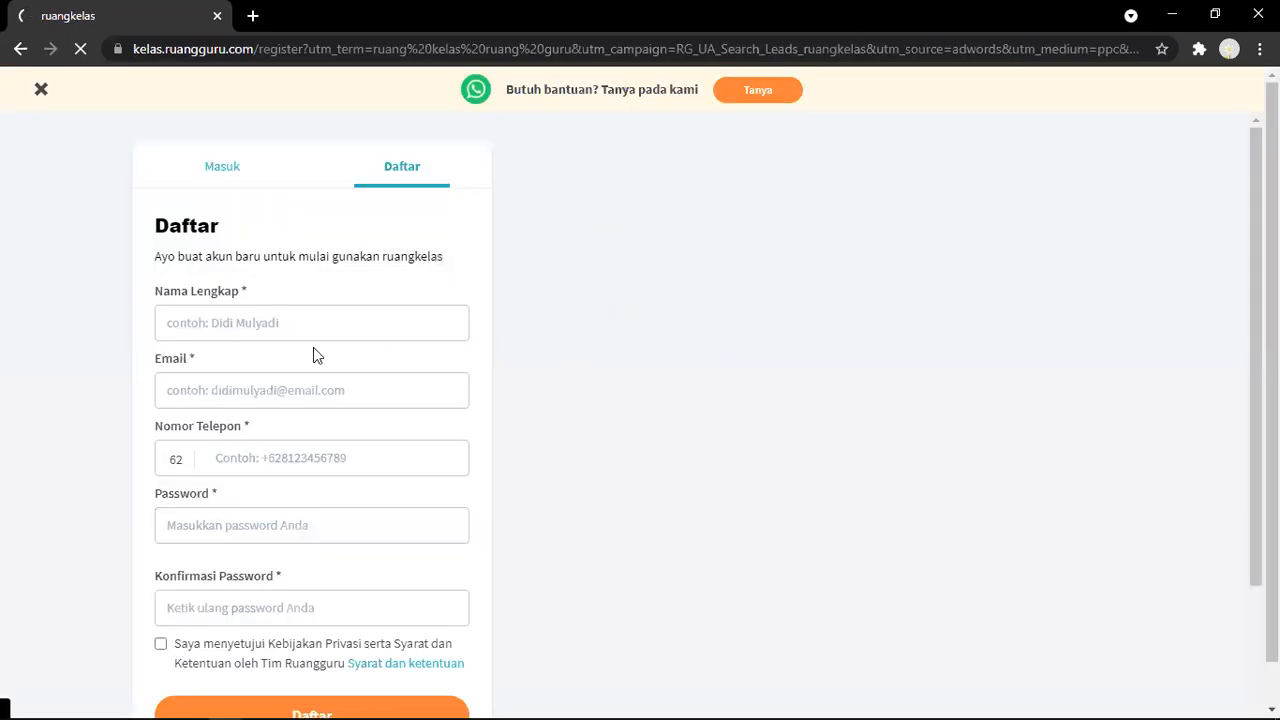
scroll(622, 258, "down", 2)
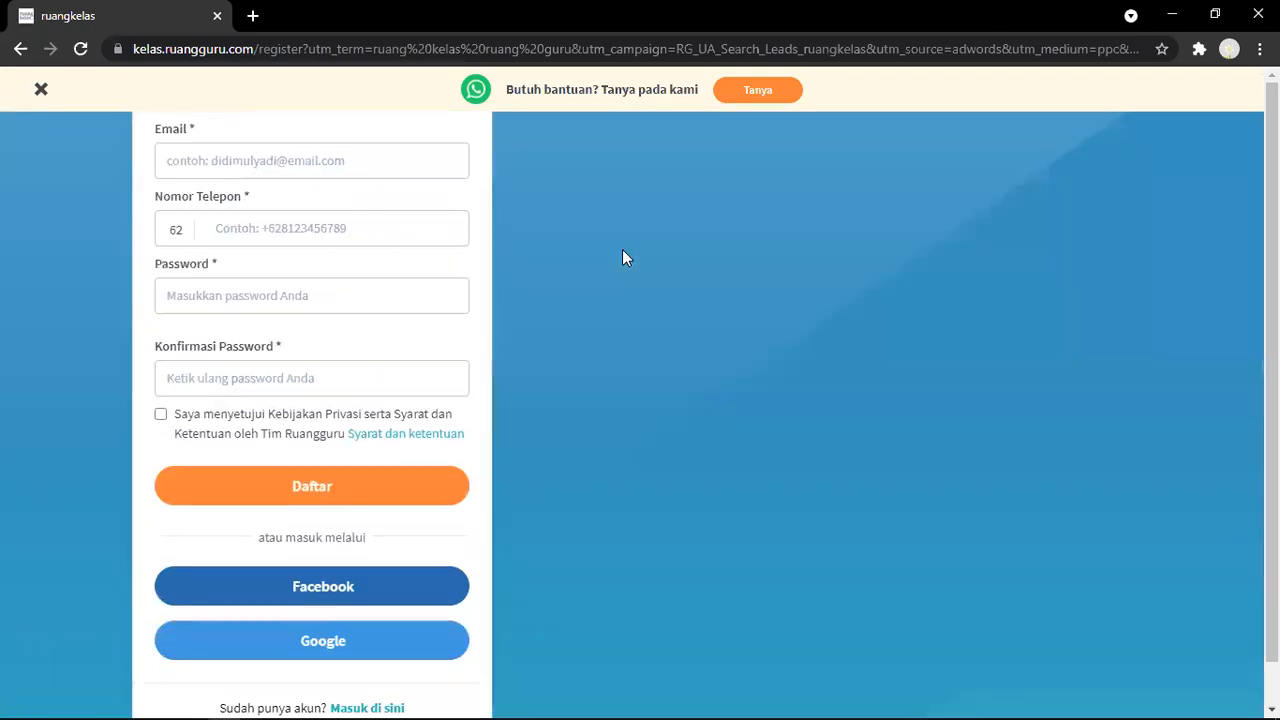
scroll(622, 258, "up", 1)
scroll(622, 258, "up", 2)
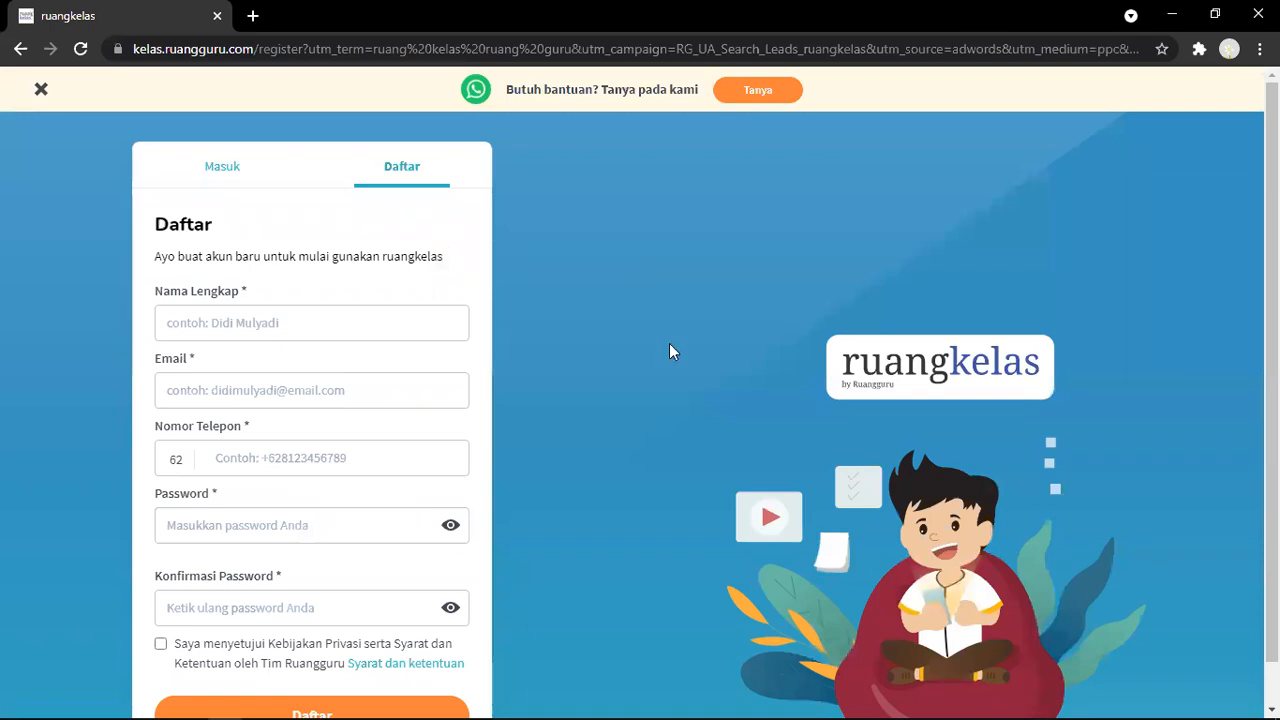
scroll(670, 345, "down", 2)
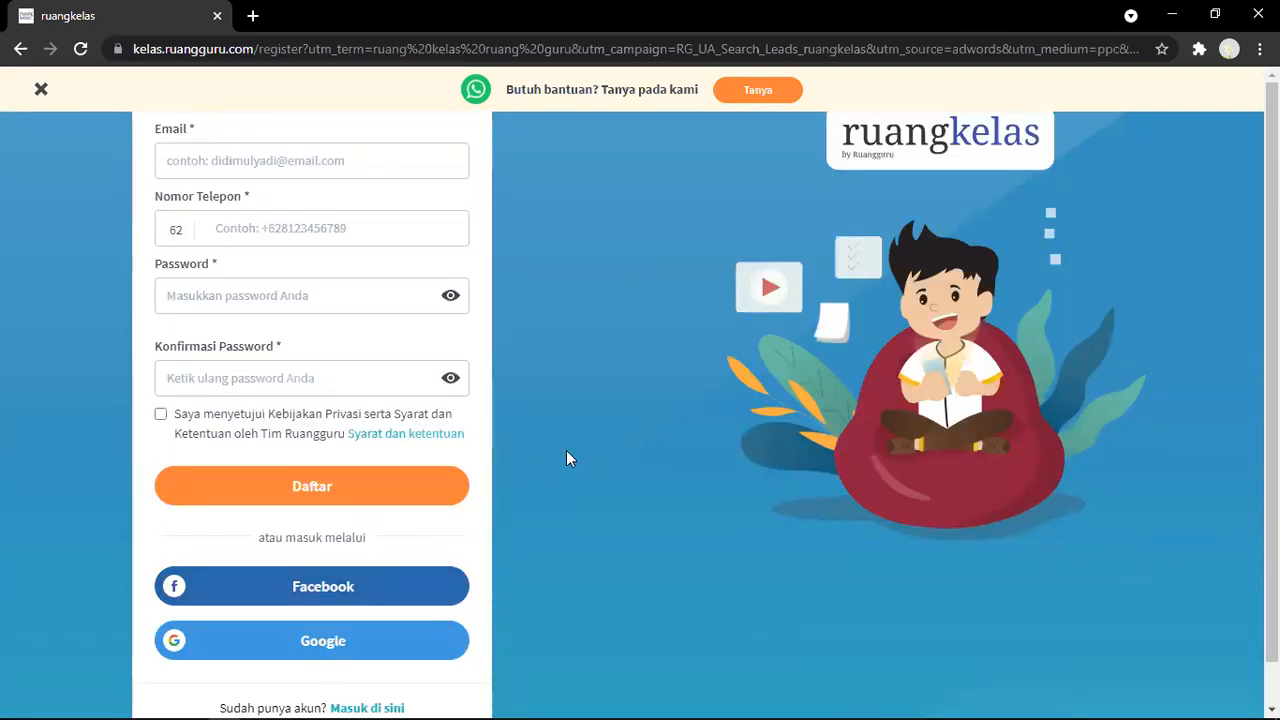
scroll(566, 455, "up", 2)
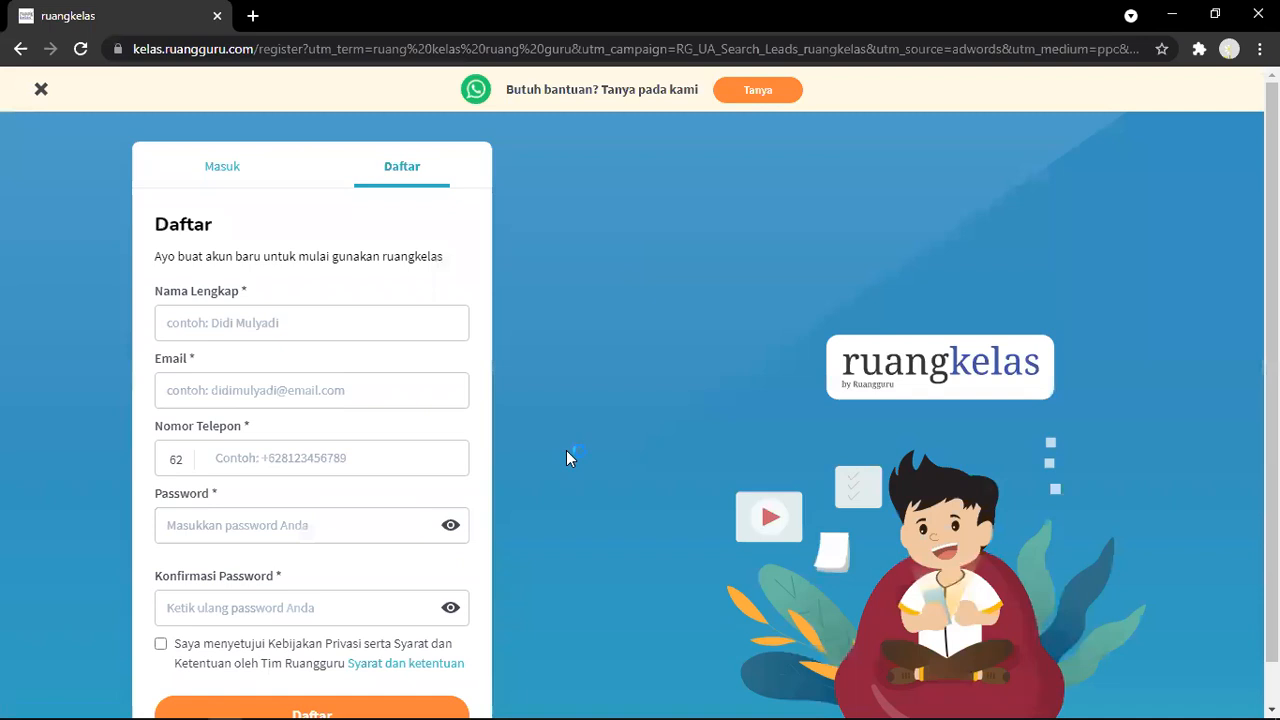
Switch from registration to the login form and enter the workspace with the teacher role, Masuk sebagai guru
left_click(231, 180)
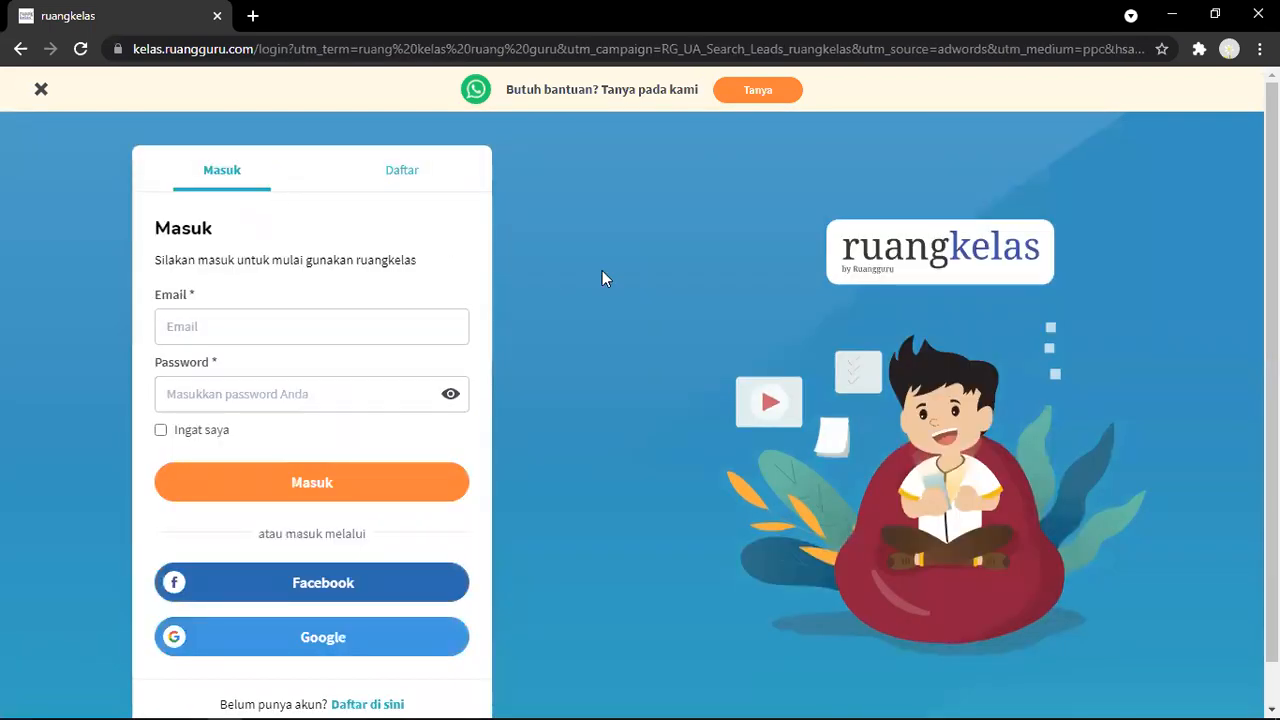
scroll(602, 271, "down", 1)
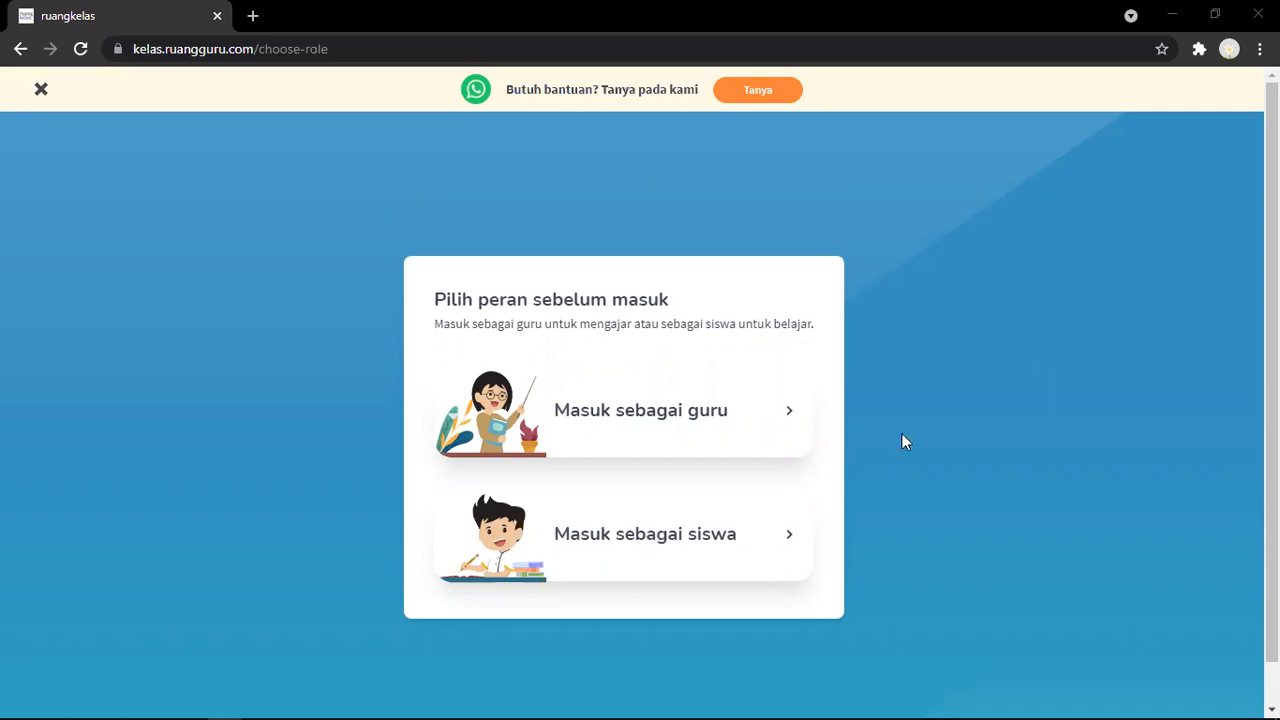
left_click(684, 407)
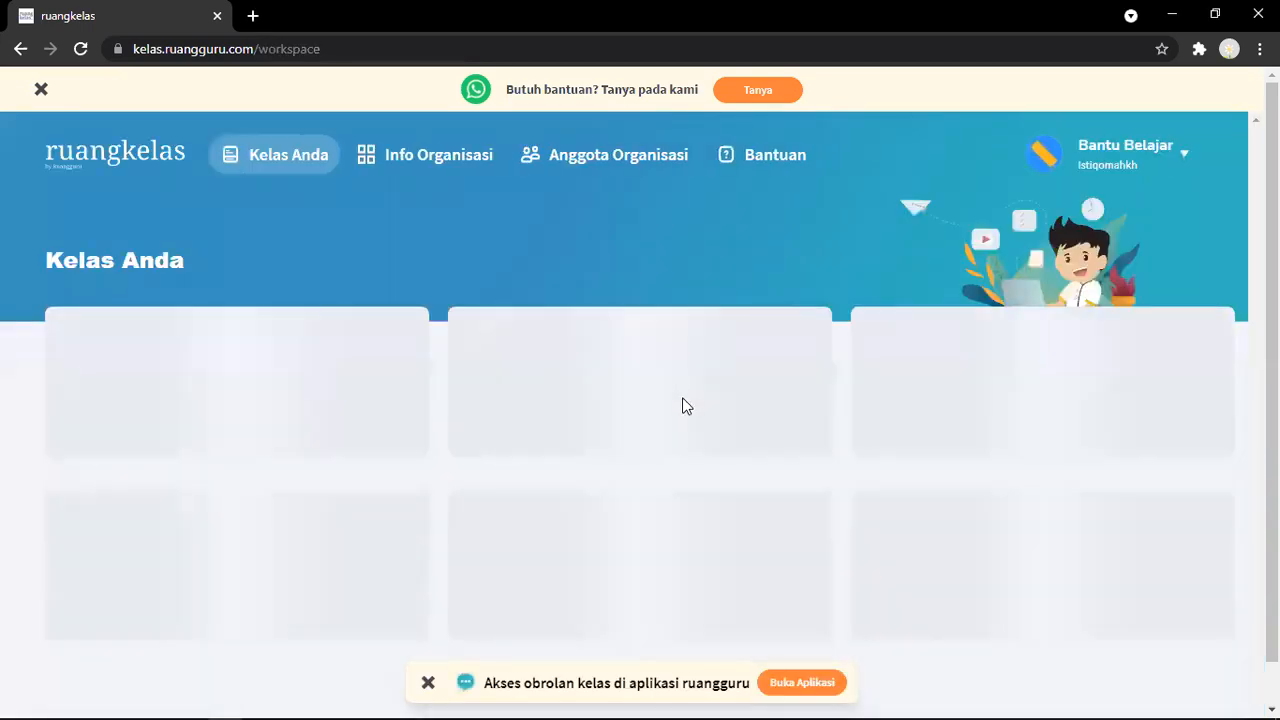
scroll(687, 404, "down", 1)
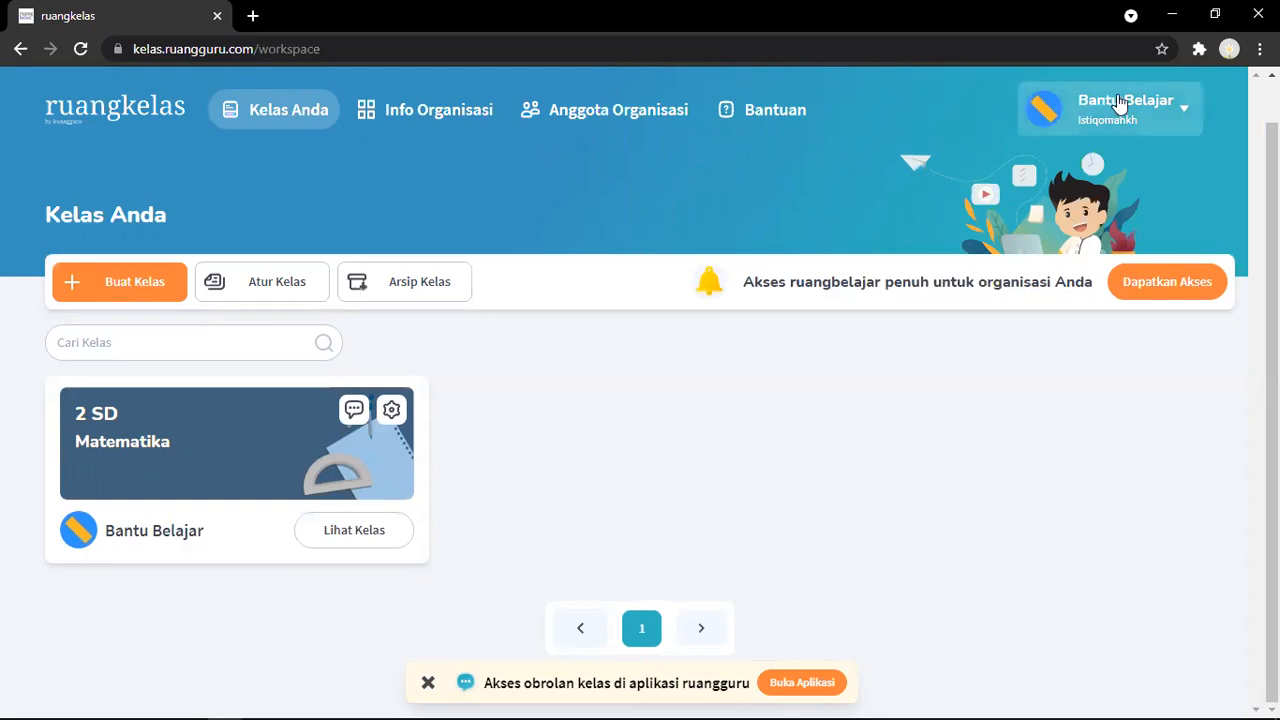
View the organisation's details under Info Organisasi and return to the Kelas Anda overview
left_click(432, 122)
scroll(604, 322, "down", 1)
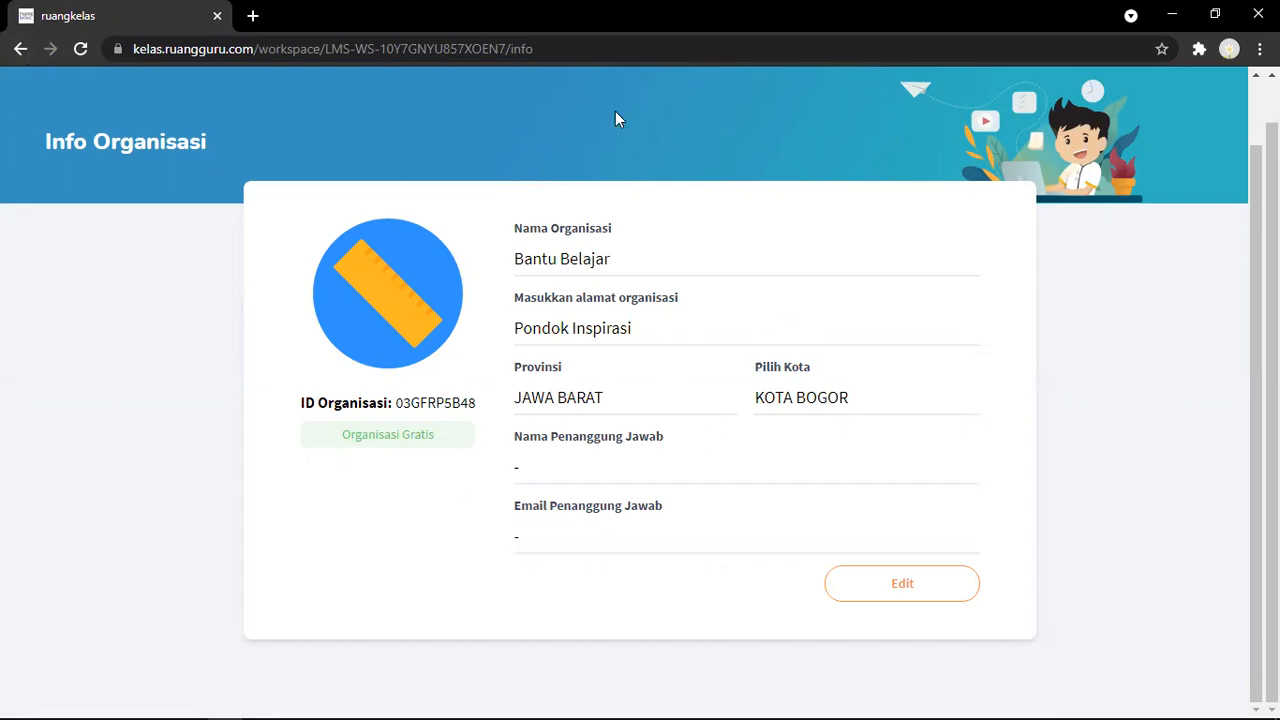
left_click(20, 52)
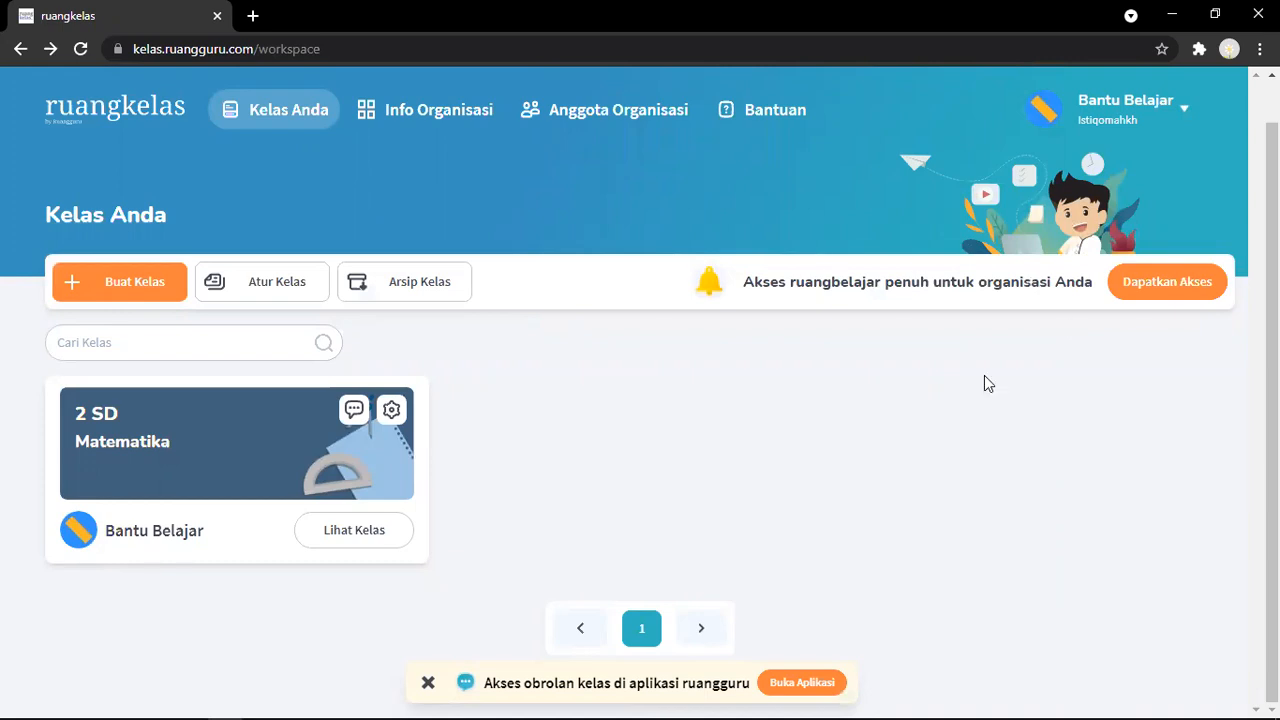
Start a new class with grade Kelas 3, curriculum Pembelajaran Menurut Topik and subject Matematika
left_click(116, 304)
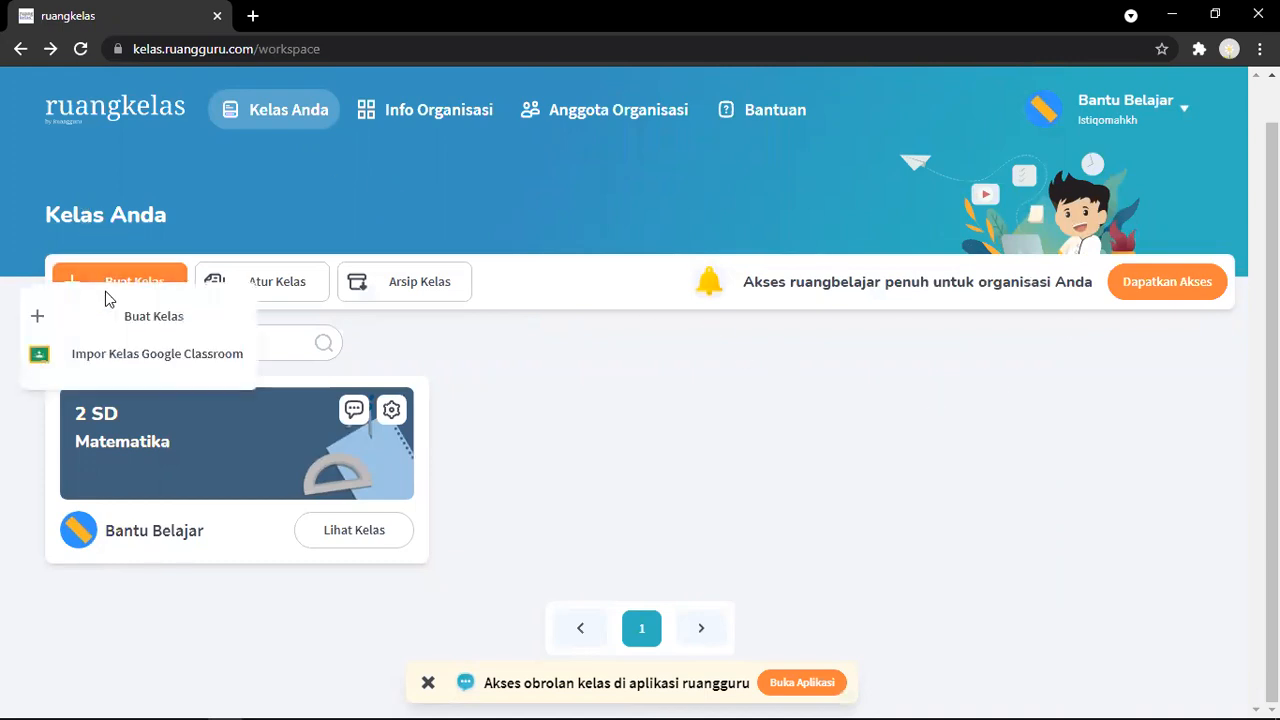
left_click(125, 316)
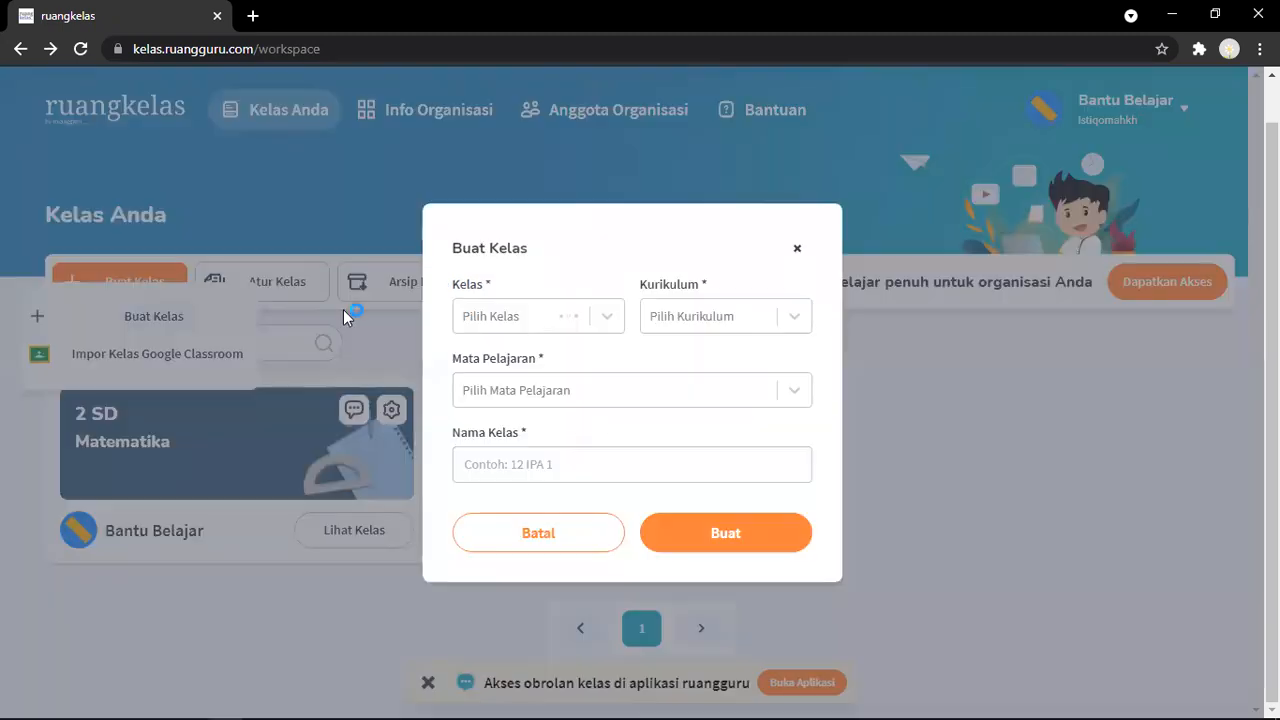
left_click(535, 316)
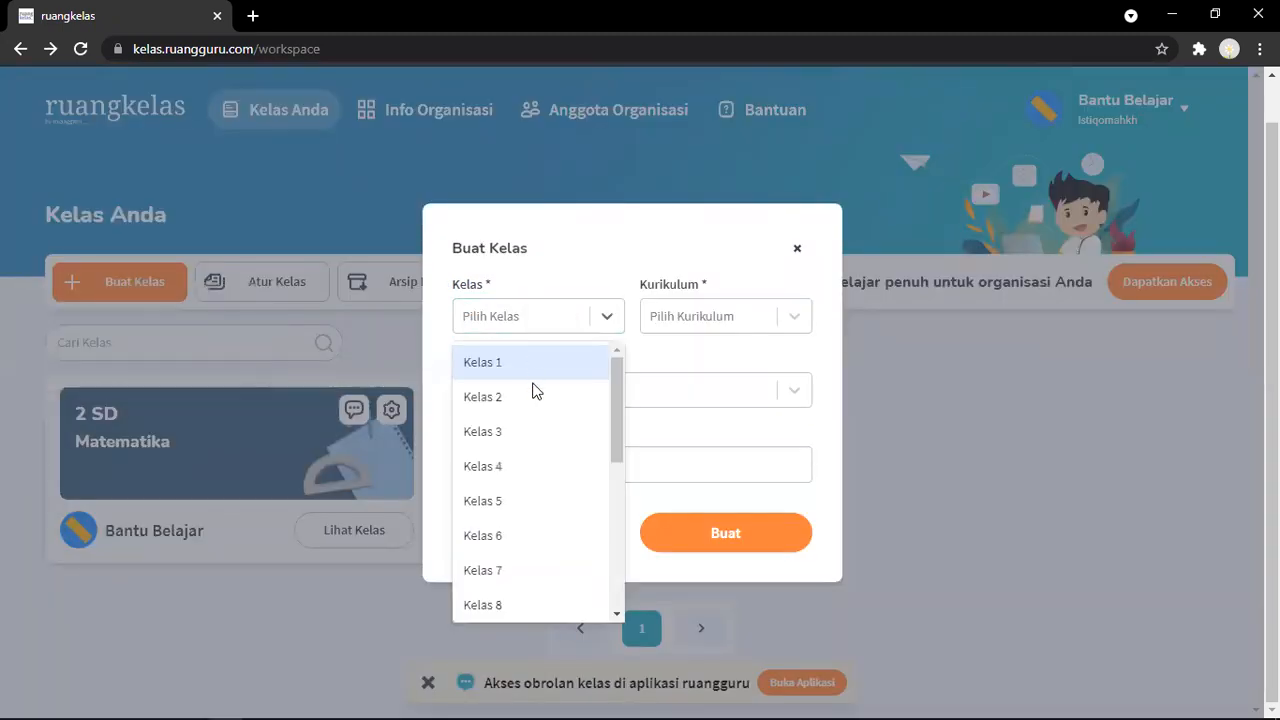
left_click(540, 431)
left_click(678, 320)
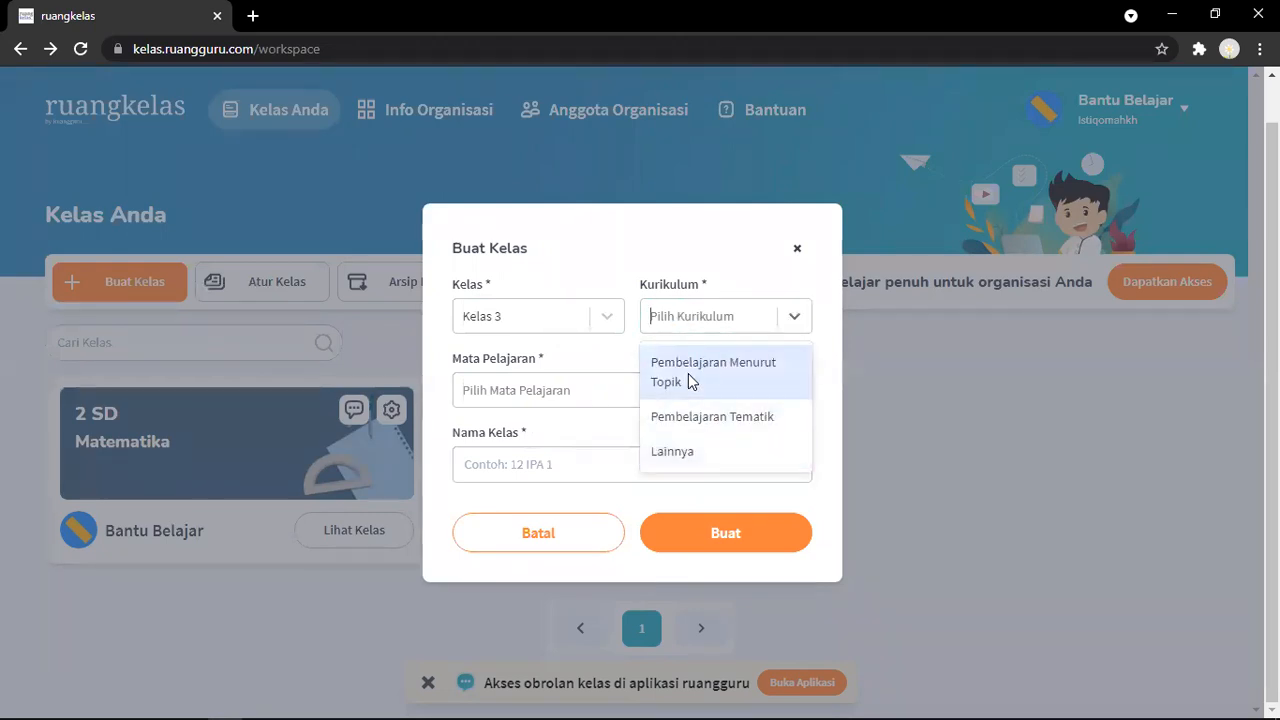
left_click(688, 373)
left_click(596, 394)
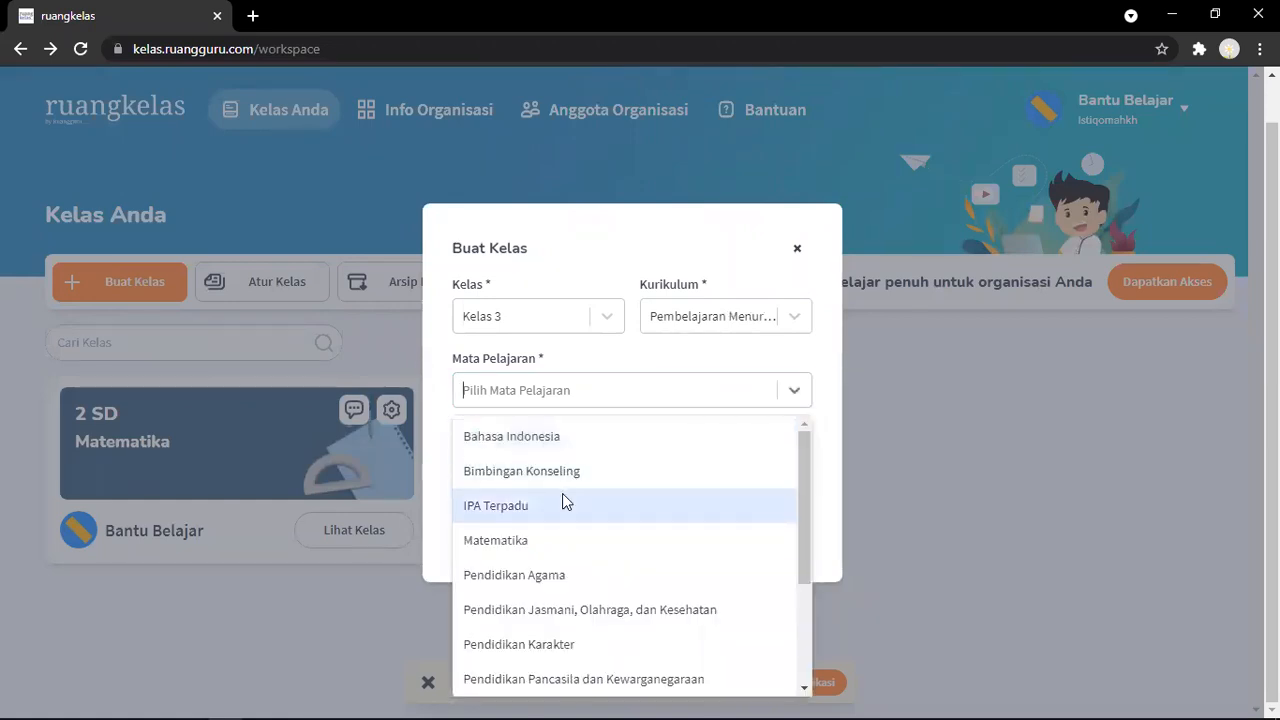
left_click(551, 538)
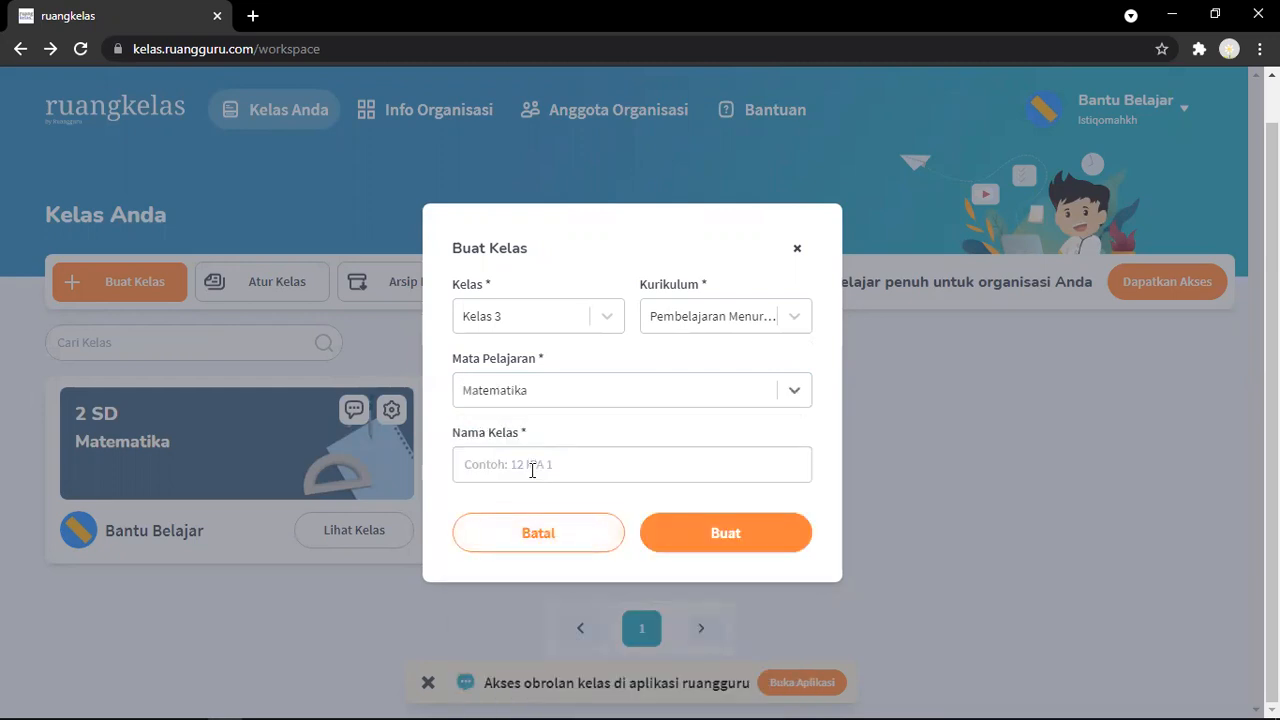
Name the class 3 SD MTK and create it
left_click(532, 470)
type("3 SD MT")
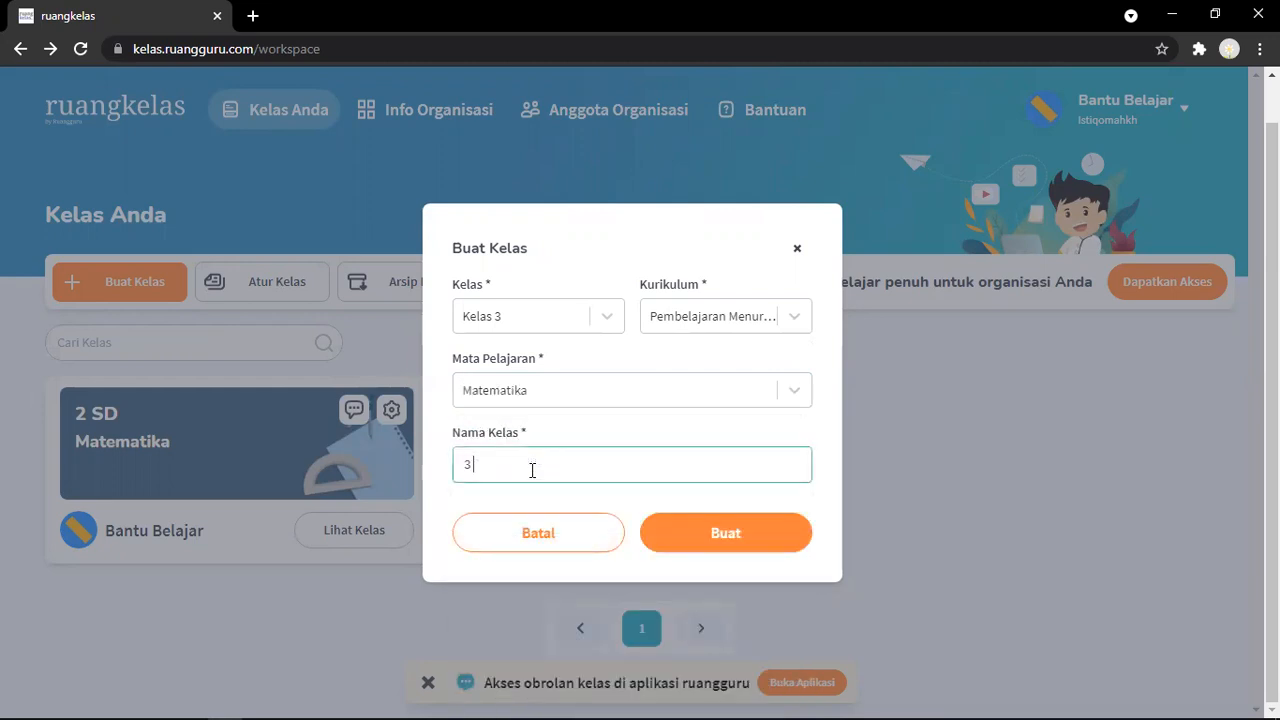
type("K")
left_click(716, 538)
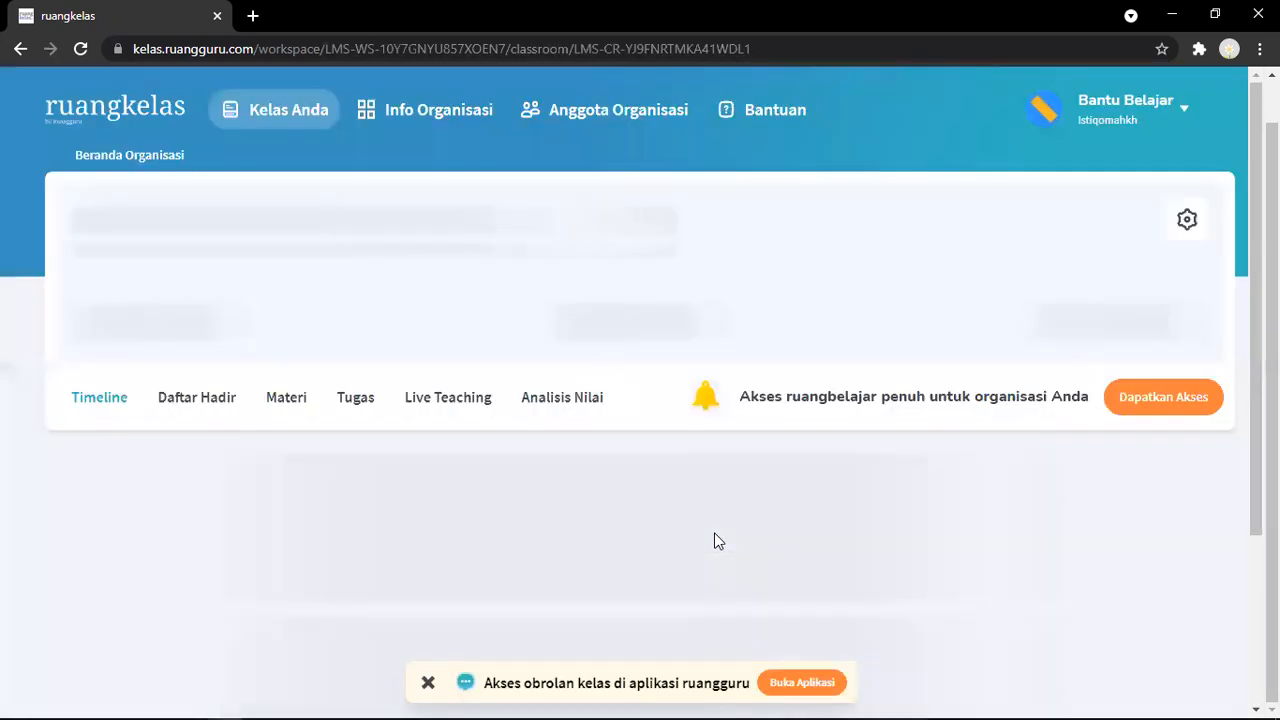
Copy the new class's code and its share link from the student invitation, and close the invitation
scroll(714, 540, "down", 1)
scroll(714, 540, "up", 1)
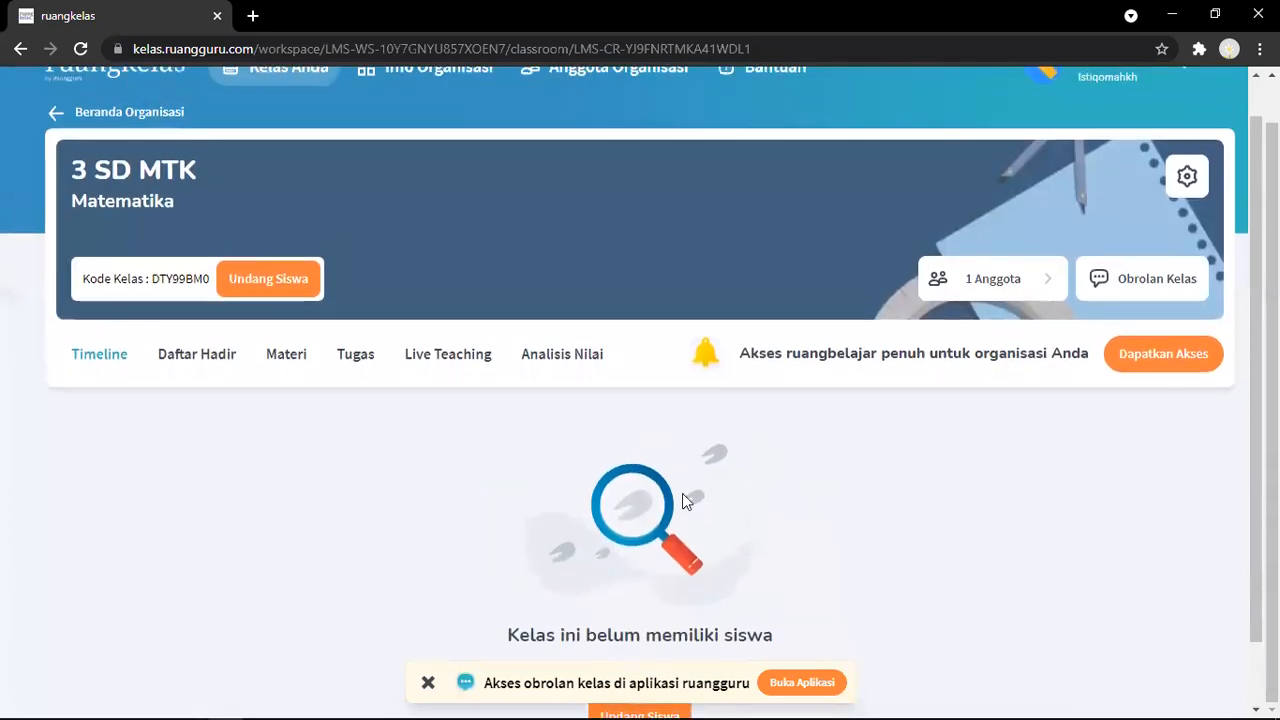
scroll(913, 481, "down", 1)
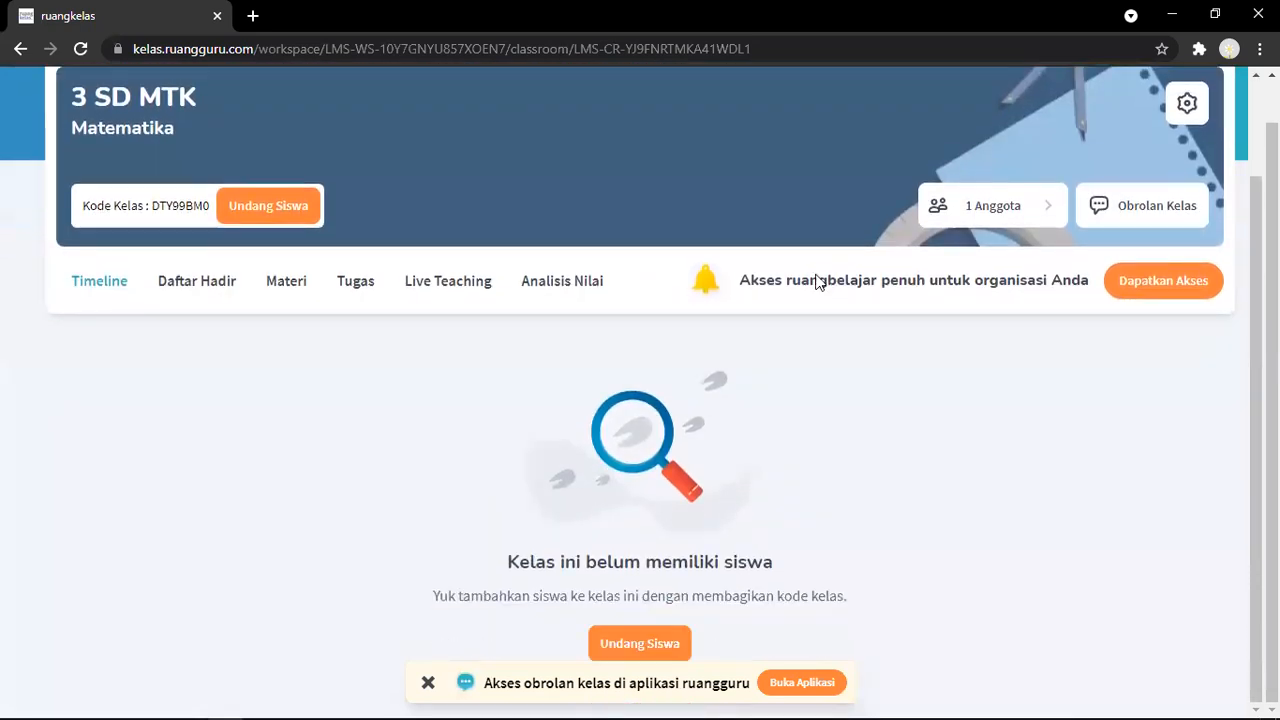
left_click(262, 220)
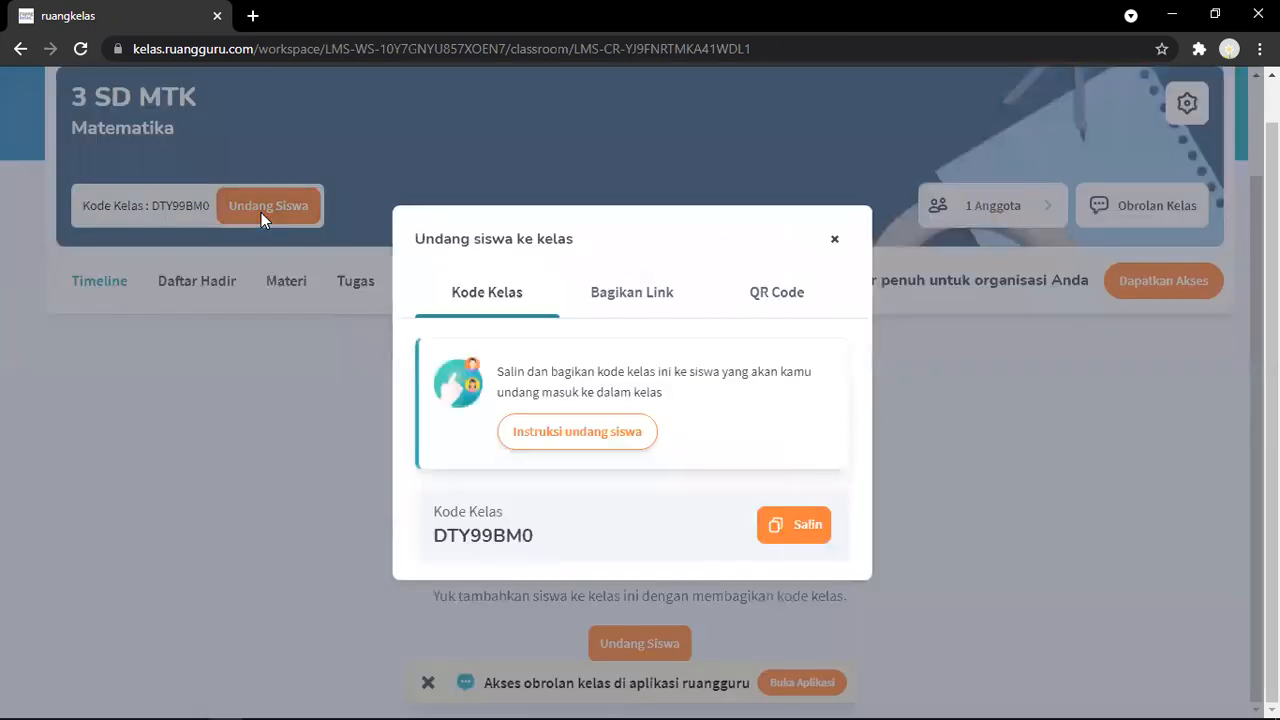
left_click(778, 538)
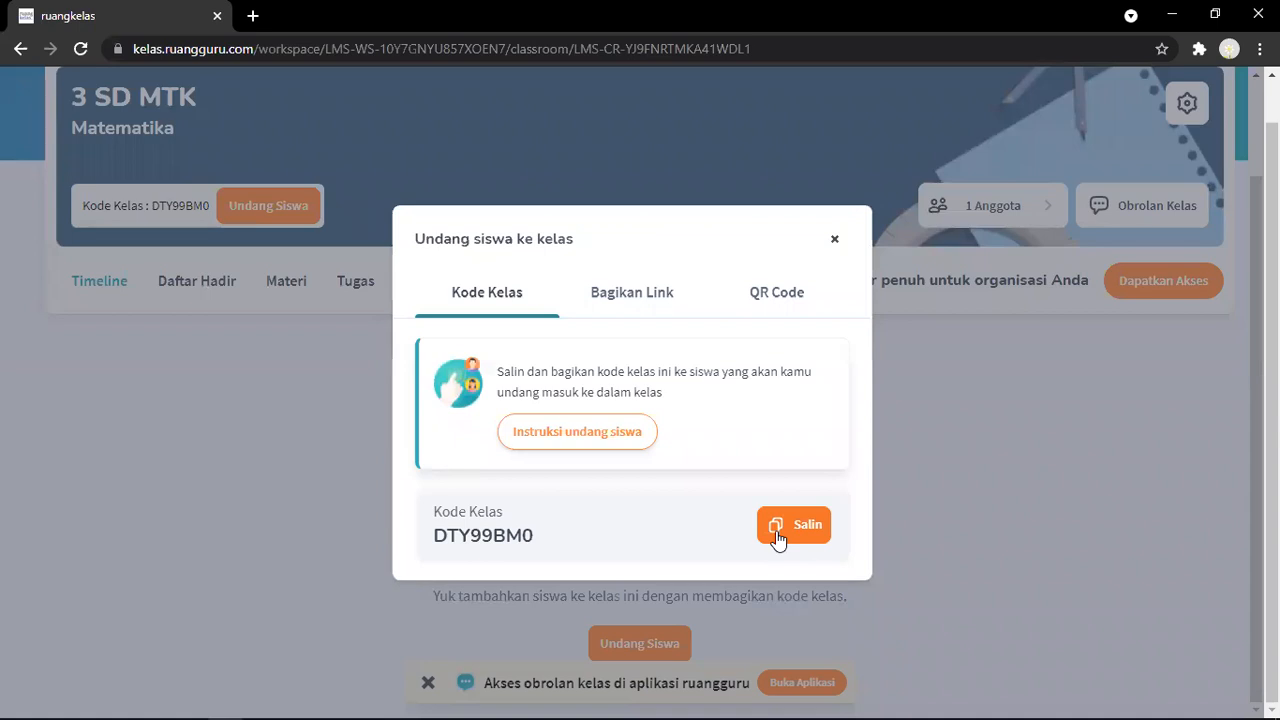
left_click(648, 291)
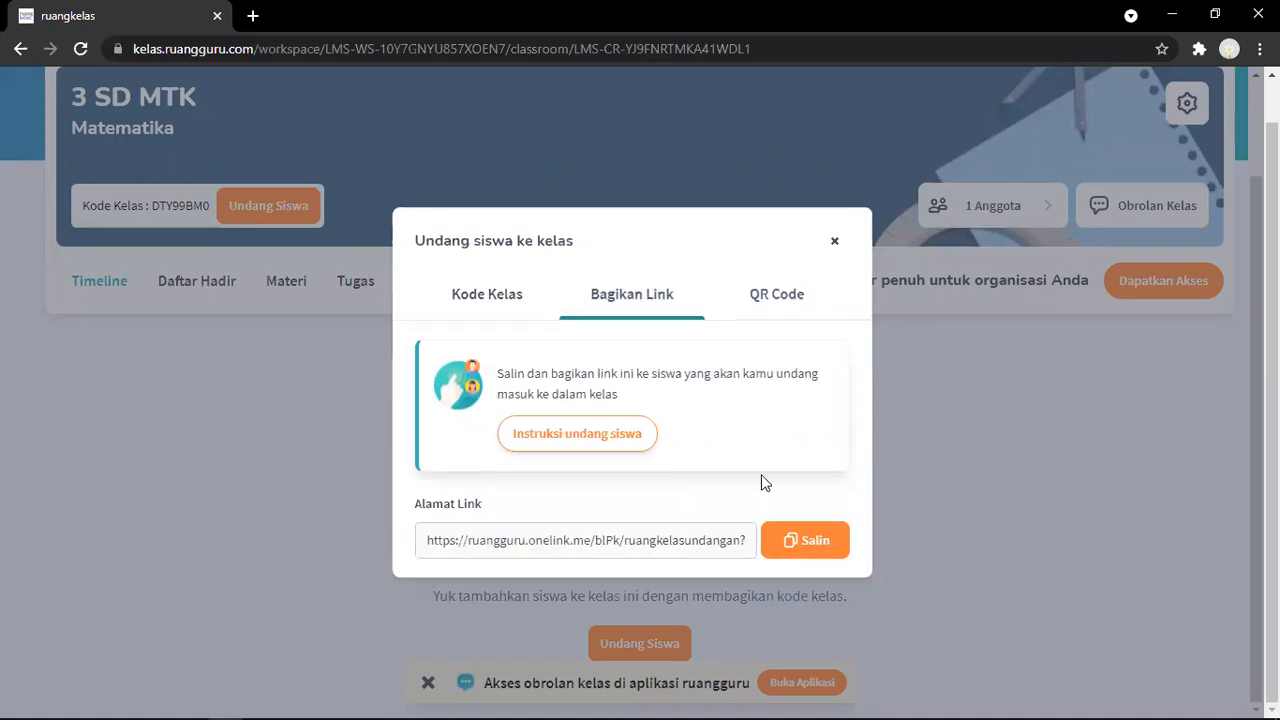
left_click(789, 555)
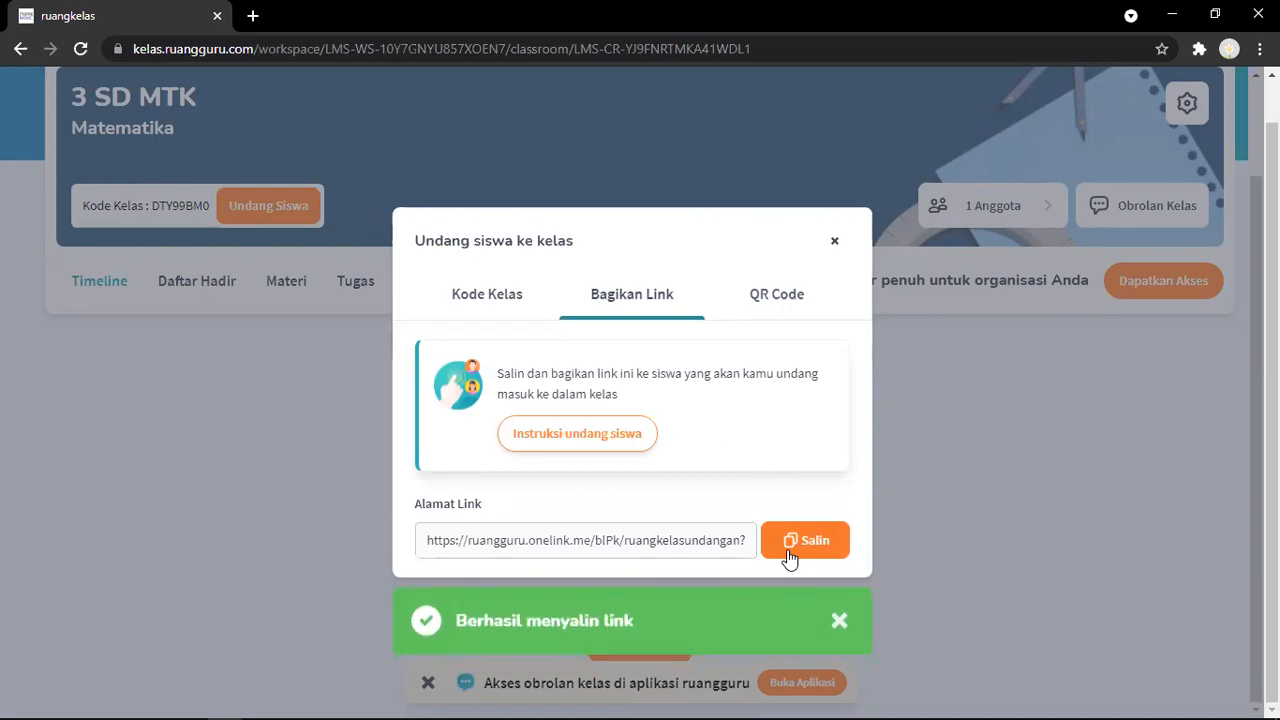
left_click(836, 243)
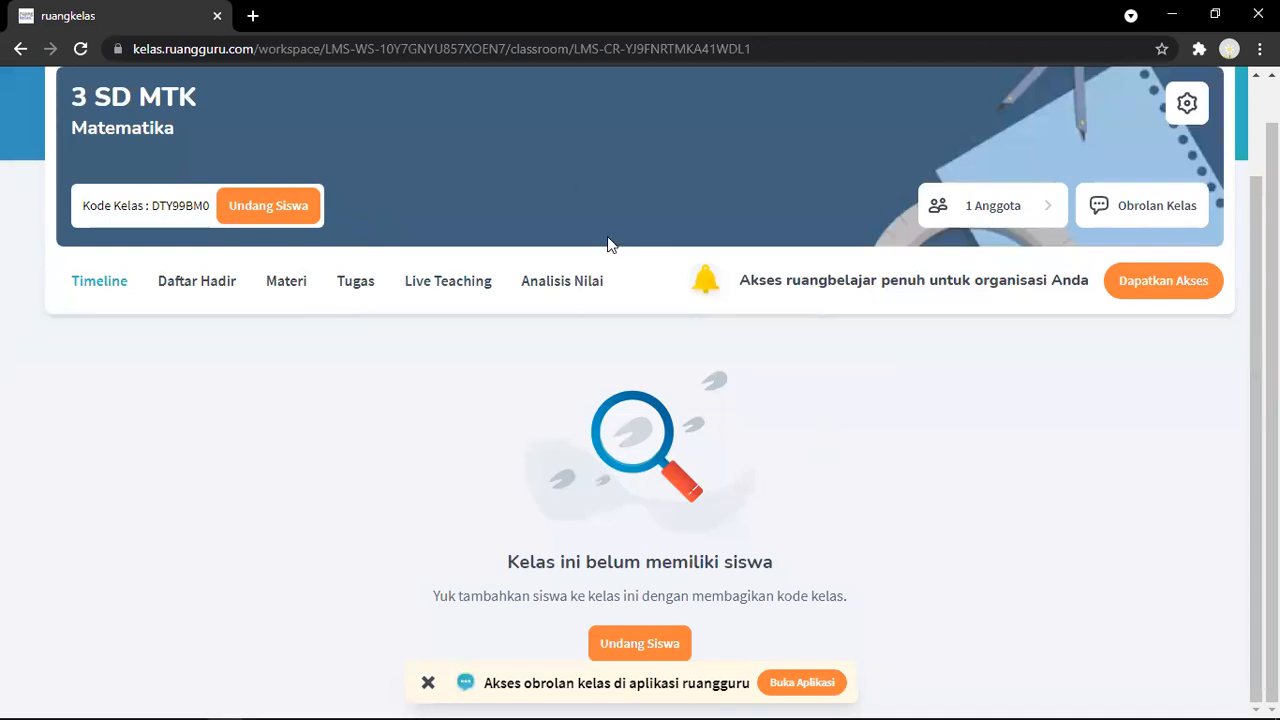
View the teacher and student lists of the class members and return to the class page
left_click(997, 222)
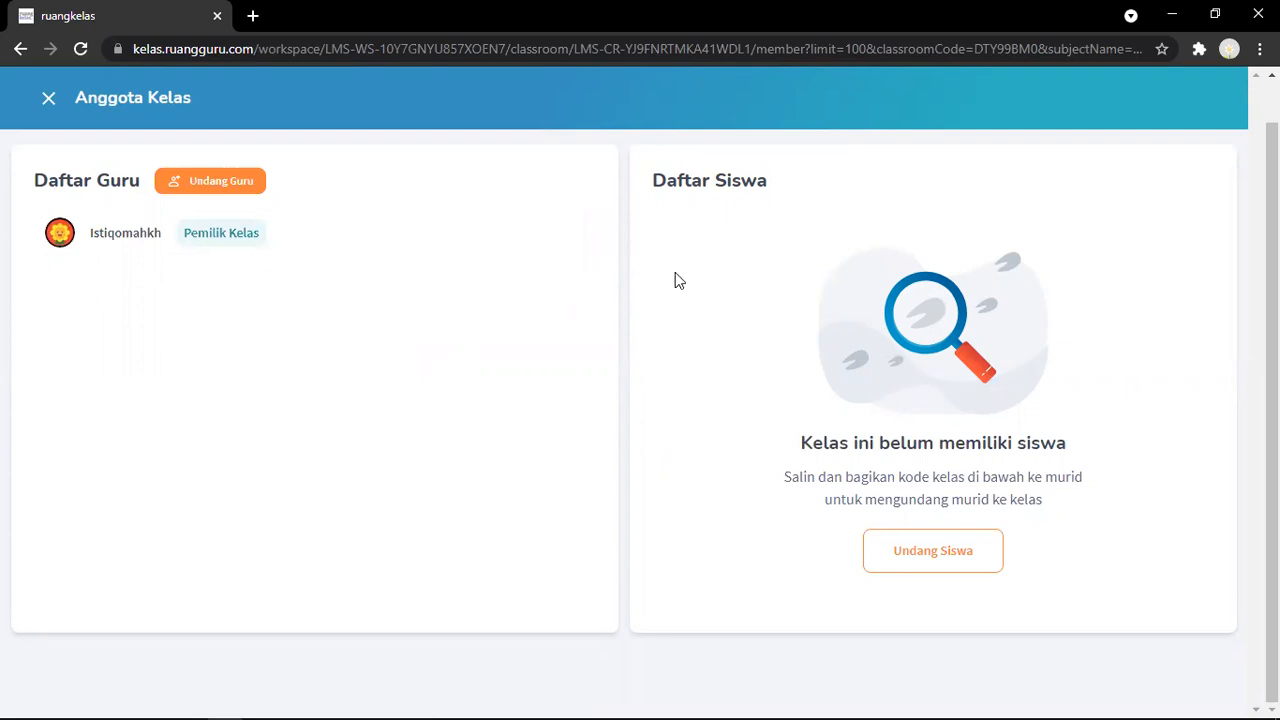
scroll(680, 273, "down", 1)
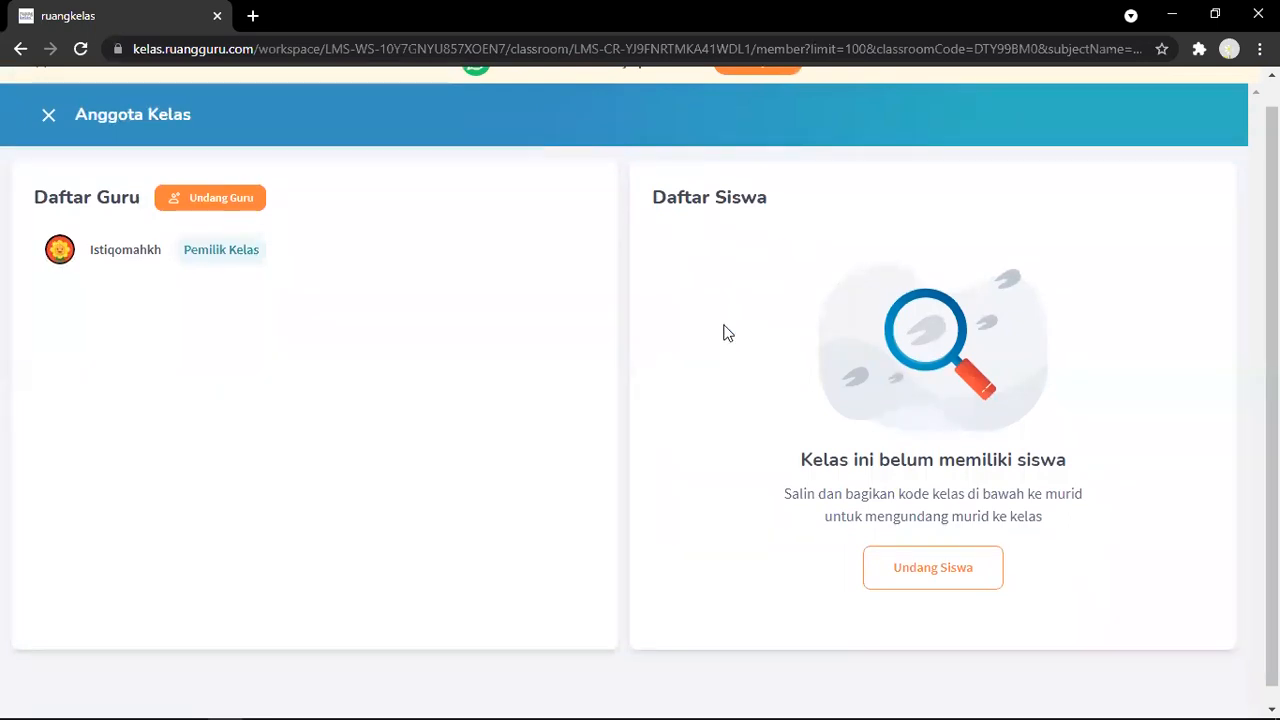
left_click(48, 118)
Open the attendance section, Daftar Hadir, of the 3 SD MTK class
scroll(278, 492, "down", 1)
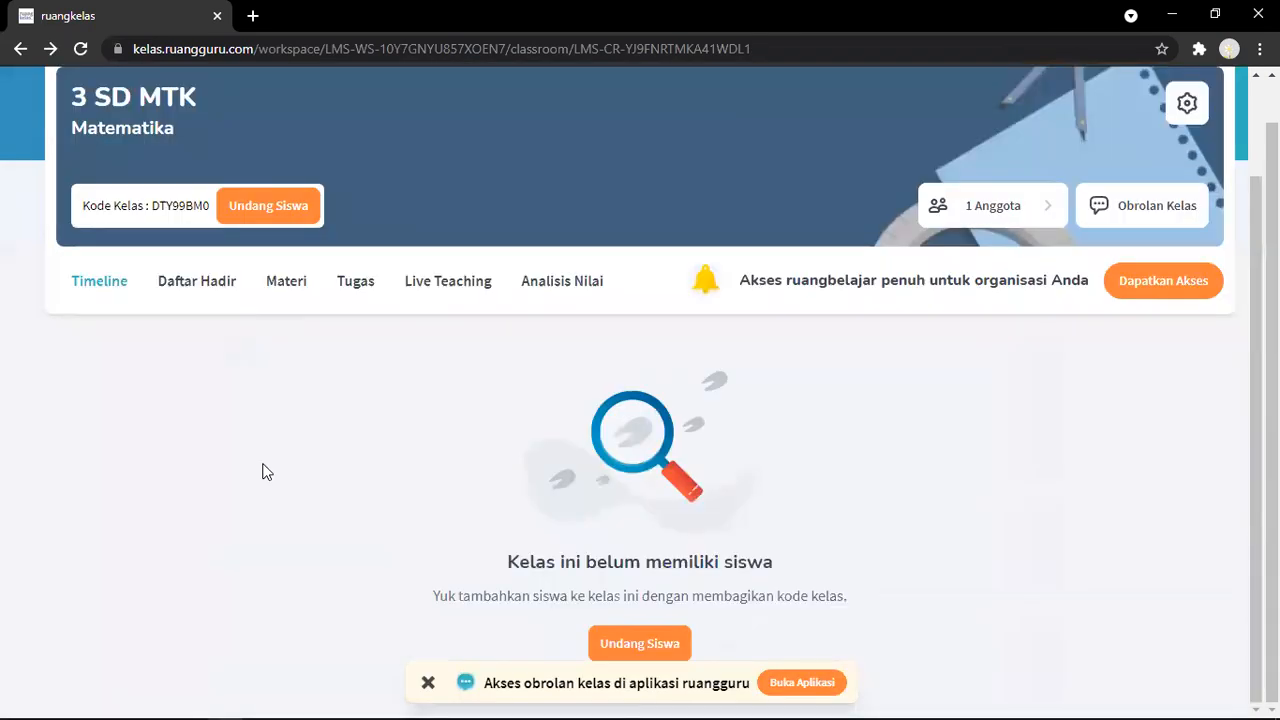
left_click(208, 284)
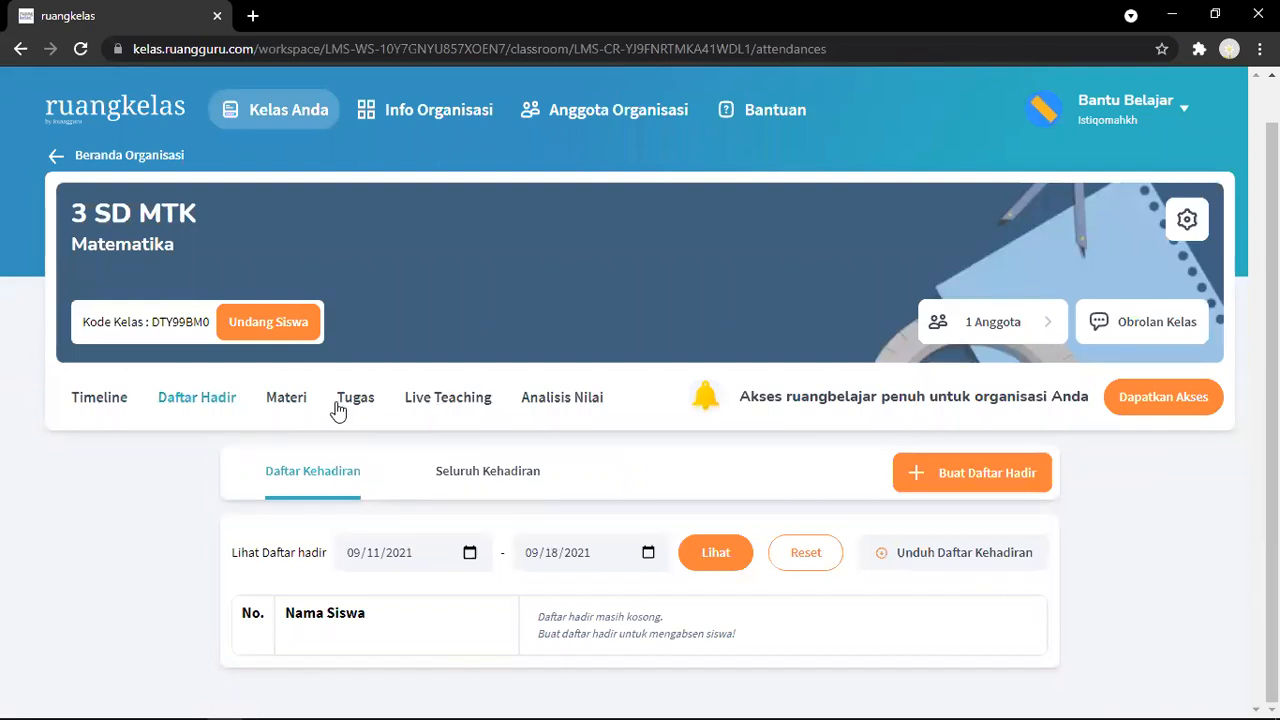
Fill in a new attendance form titled MTK with share time 09:00, fill-in deadline 11:00 and repetition Tidak Diulang
left_click(995, 482)
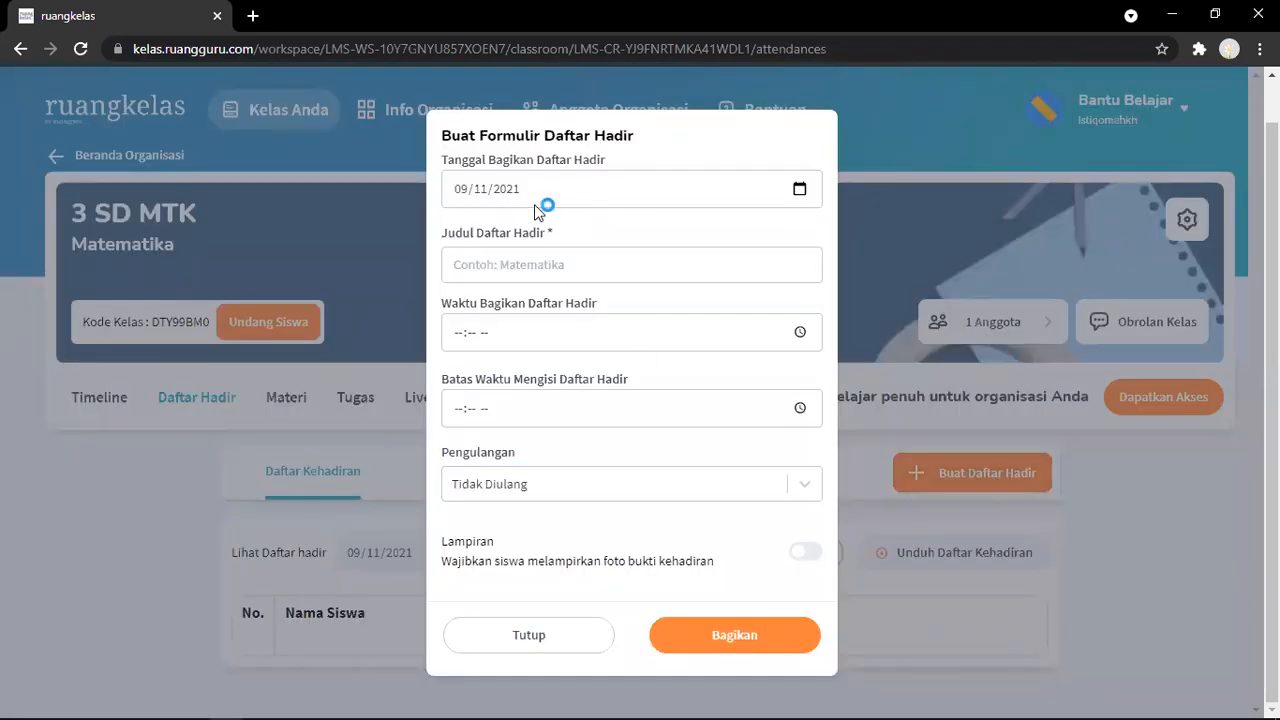
left_click(534, 266)
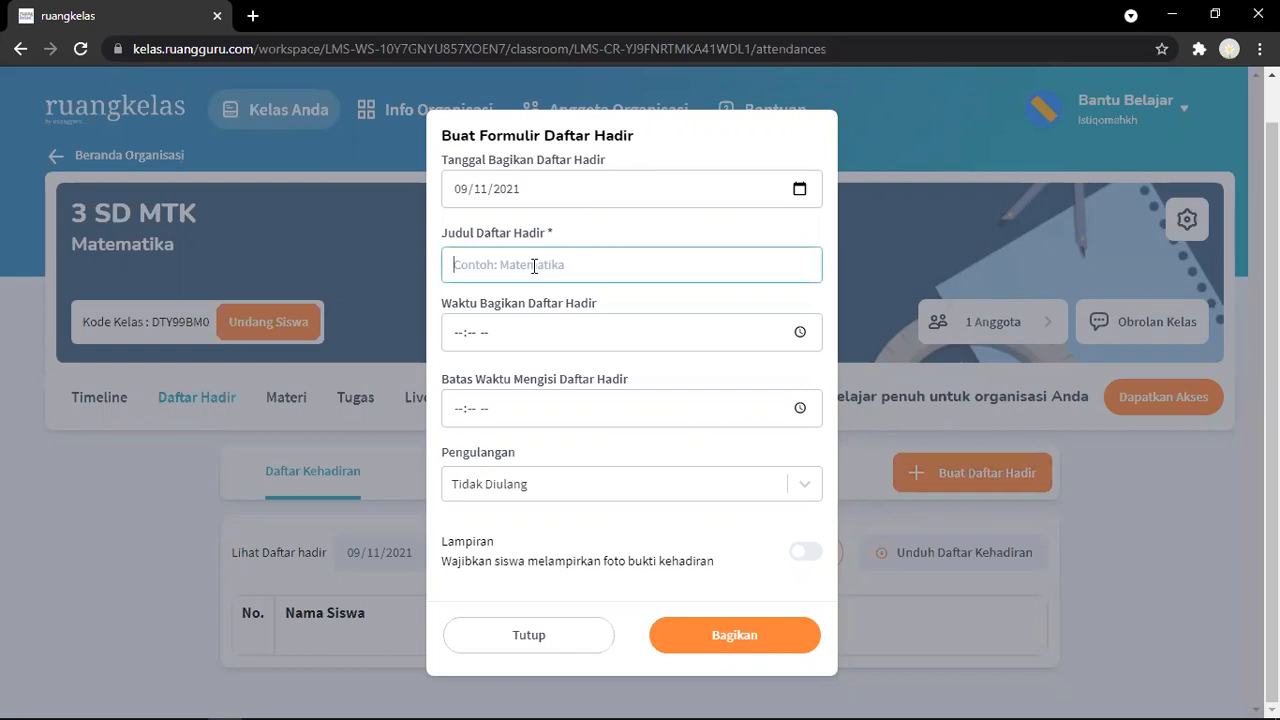
type("MTK")
left_click(460, 338)
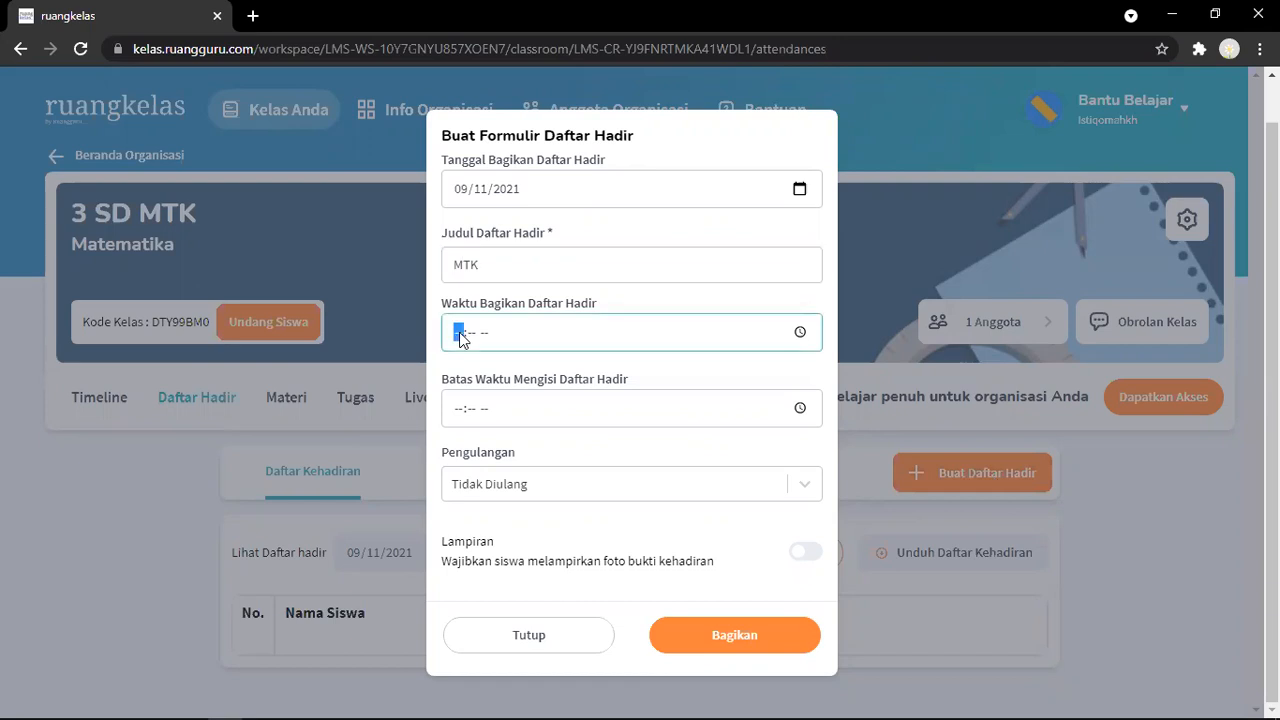
type("09:00")
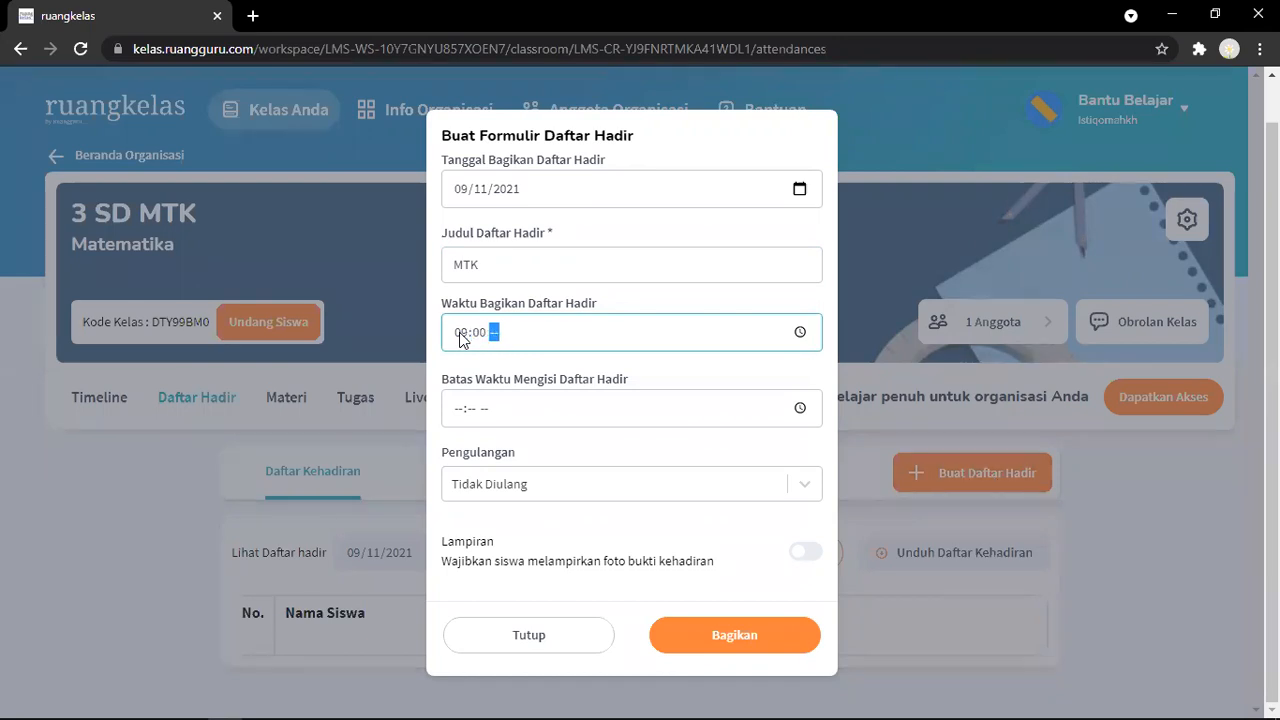
left_click(460, 408)
type("10:00 --")
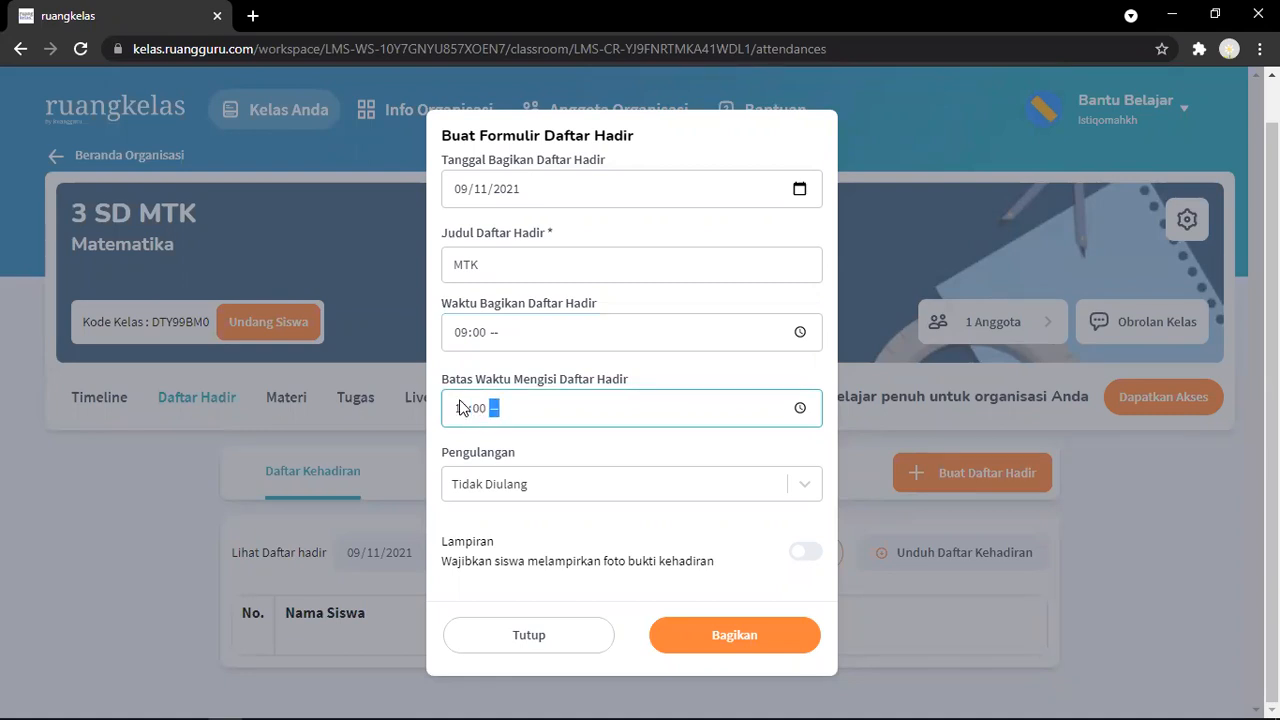
left_click(568, 494)
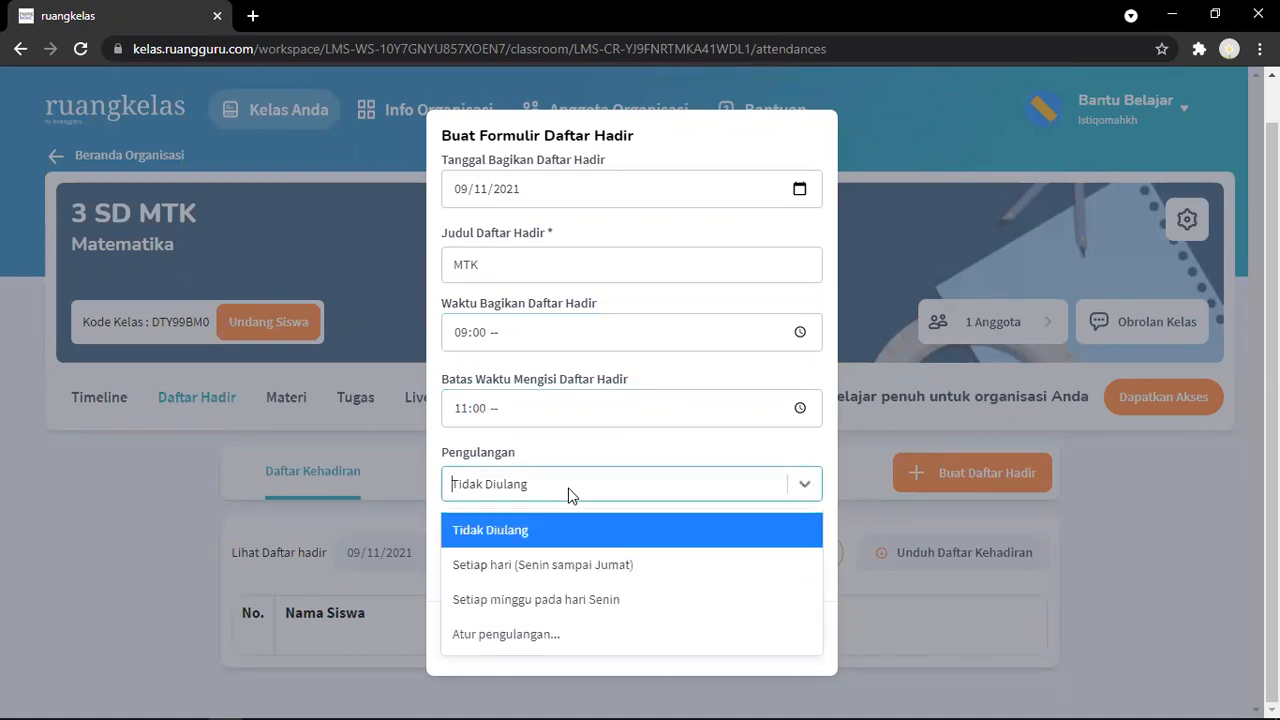
left_click(565, 540)
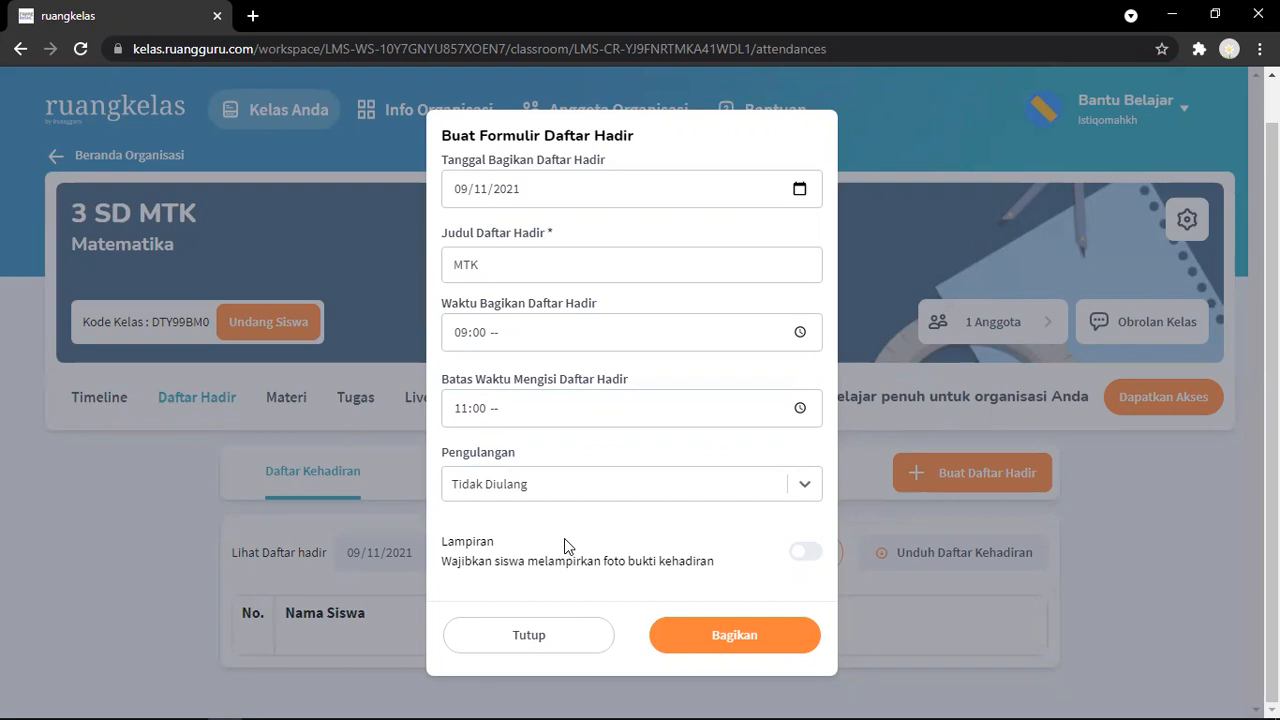
Try a custom repetition on Selasa, check its end-date calendar, and return the attendance form's repetition to Tidak Diulang
left_click(591, 484)
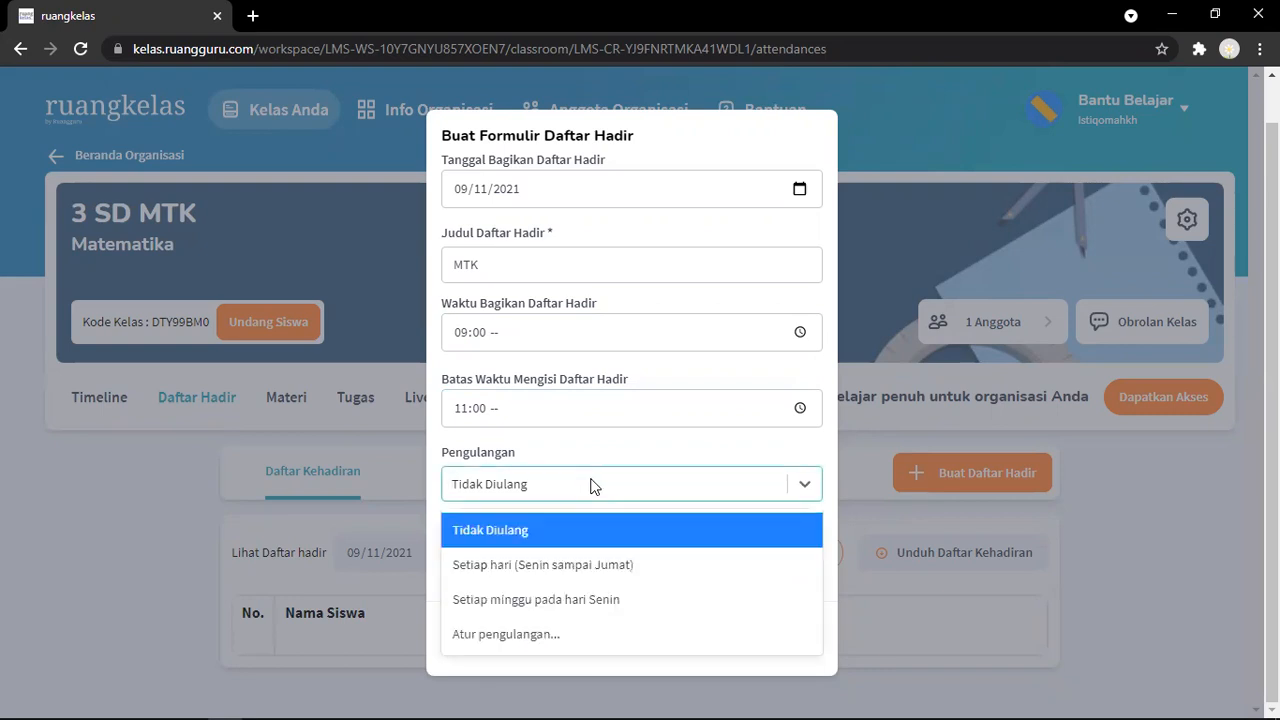
left_click(547, 643)
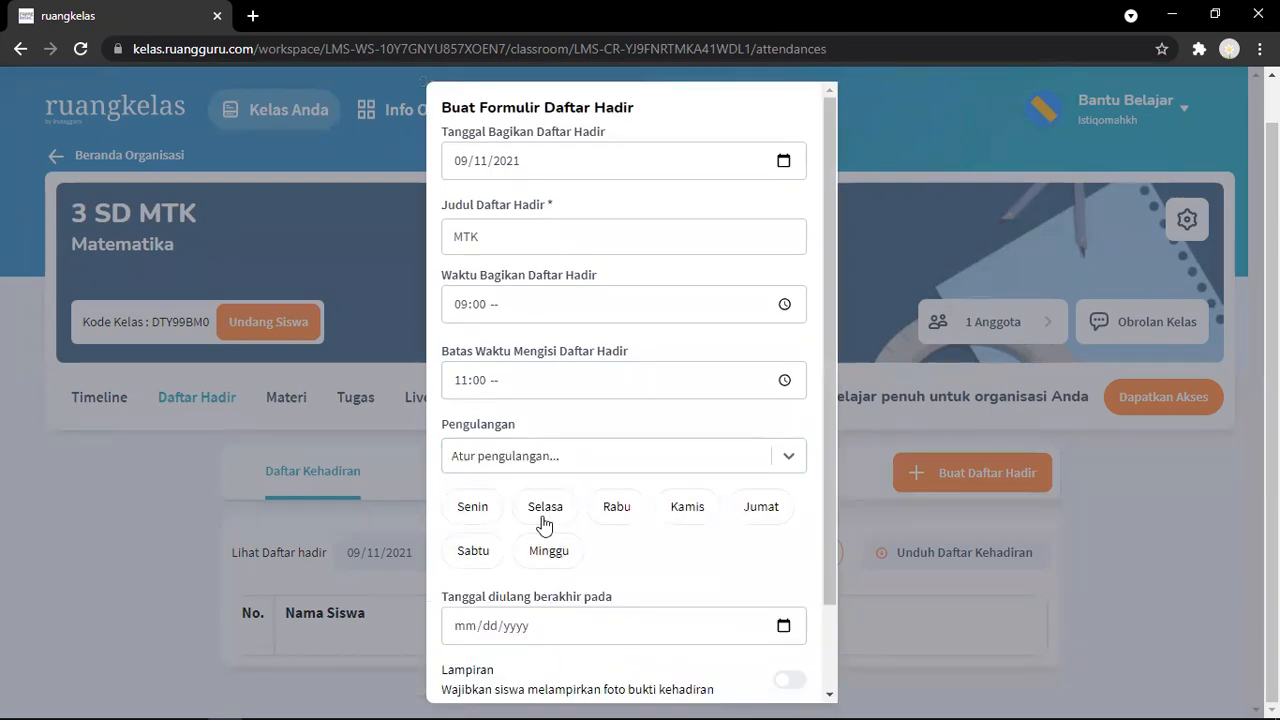
scroll(470, 516, "down", 1)
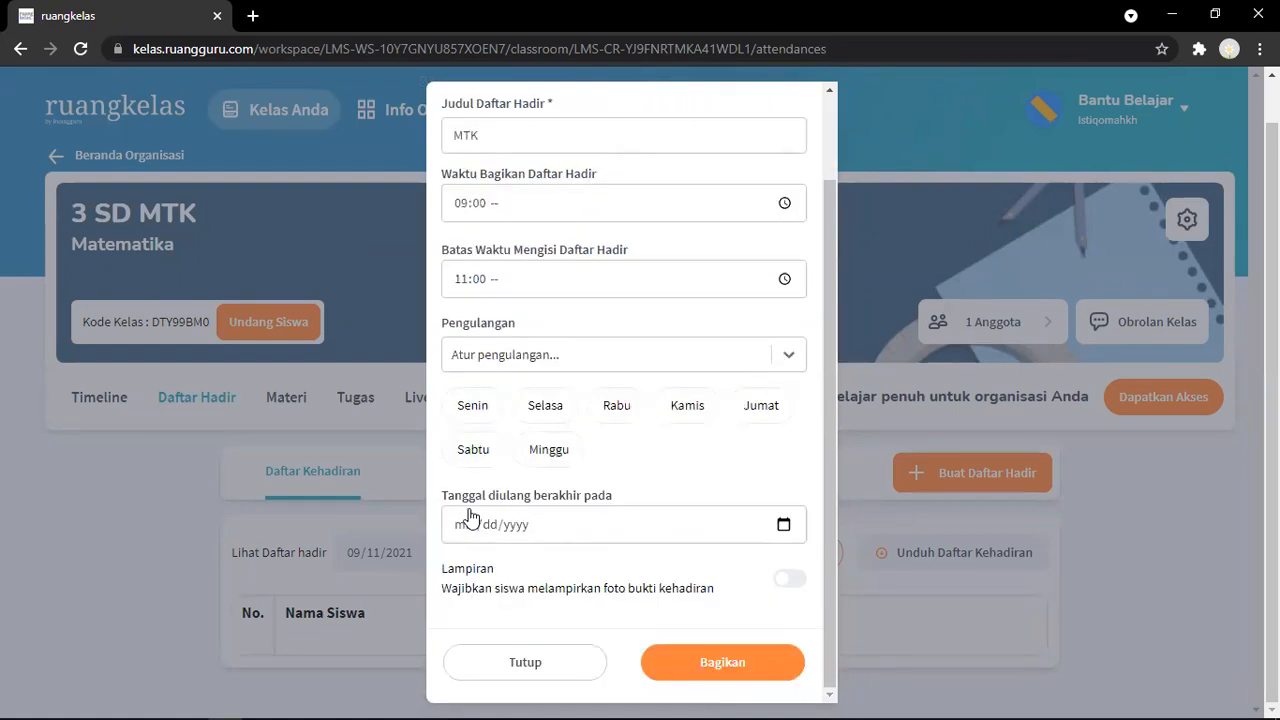
left_click(547, 420)
left_click(555, 525)
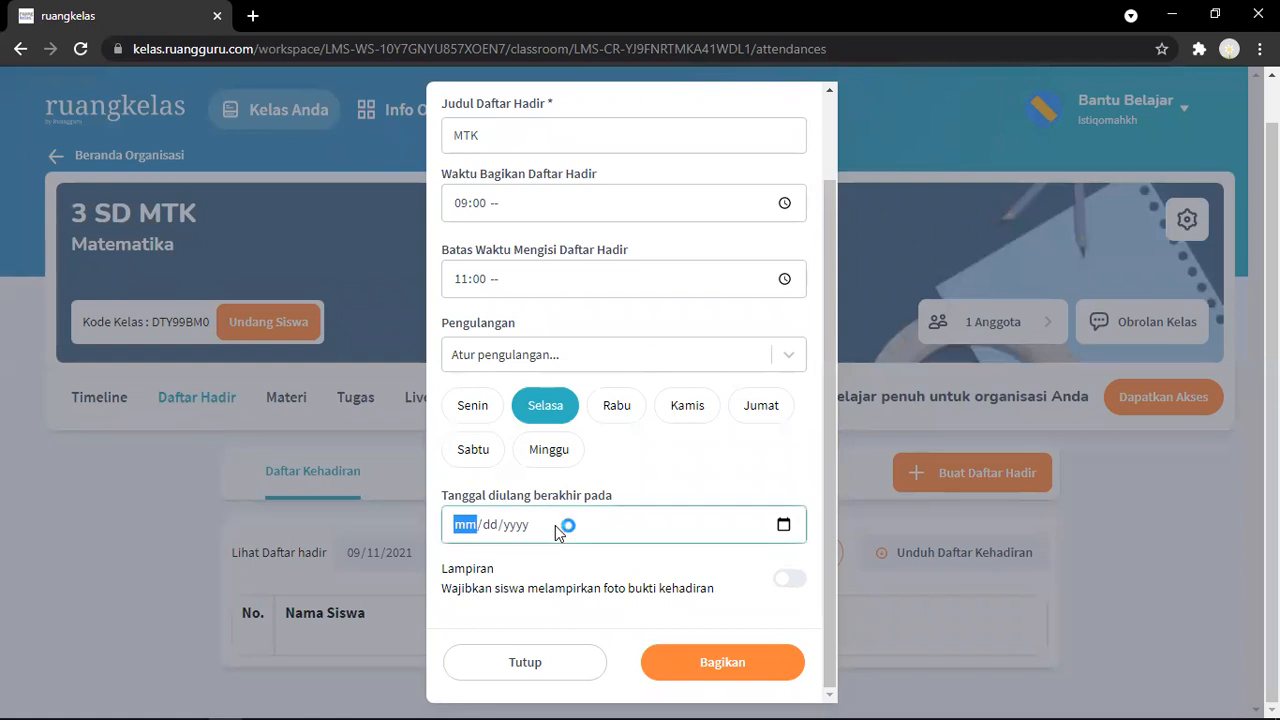
left_click(783, 525)
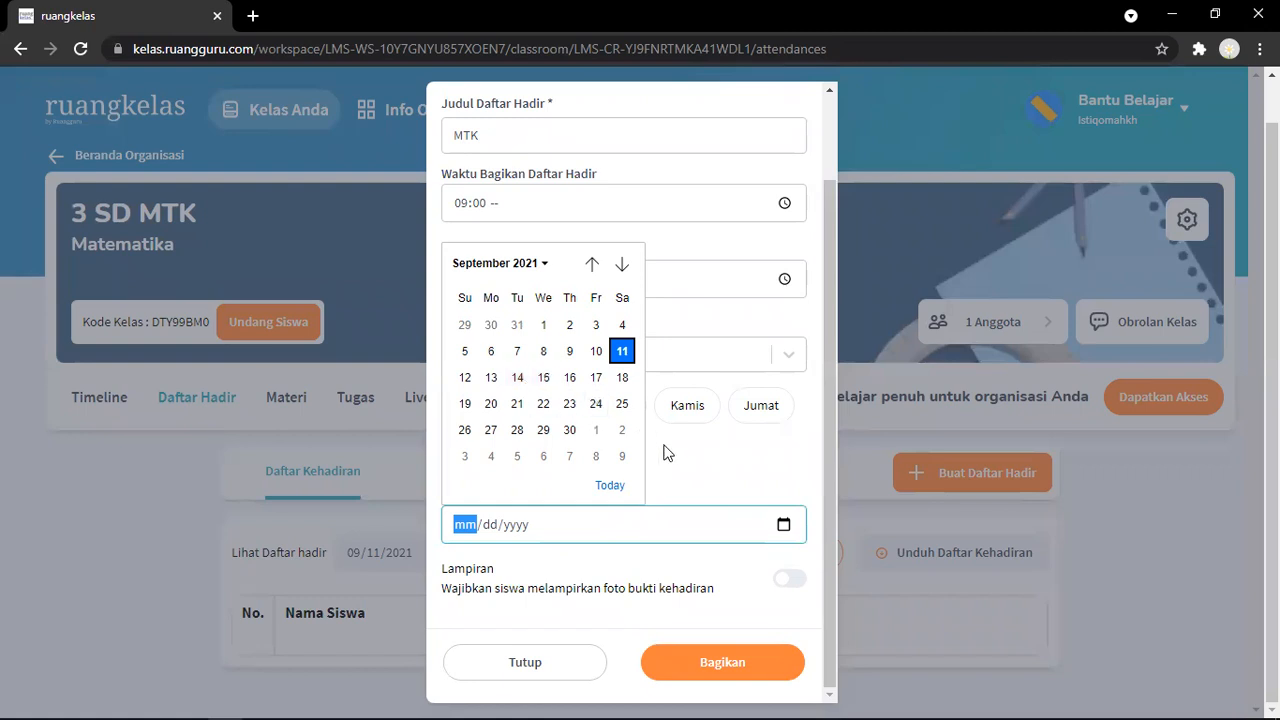
left_click(660, 398)
left_click(660, 355)
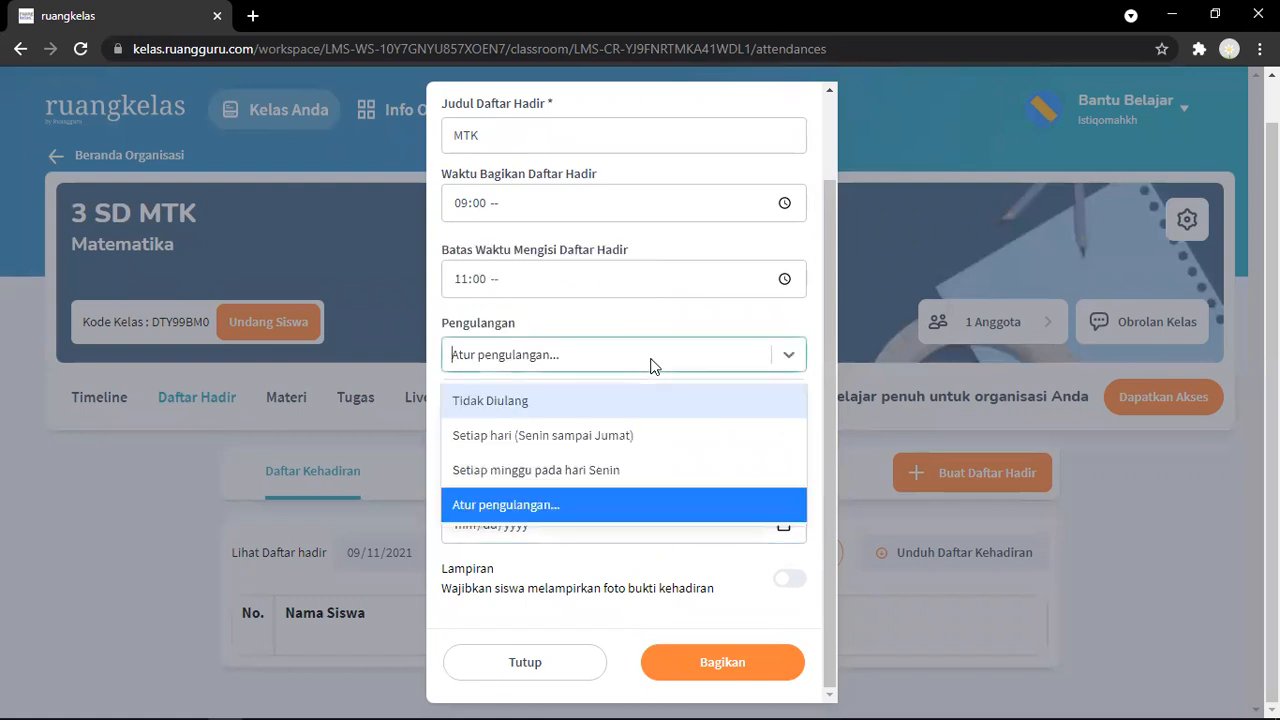
left_click(624, 403)
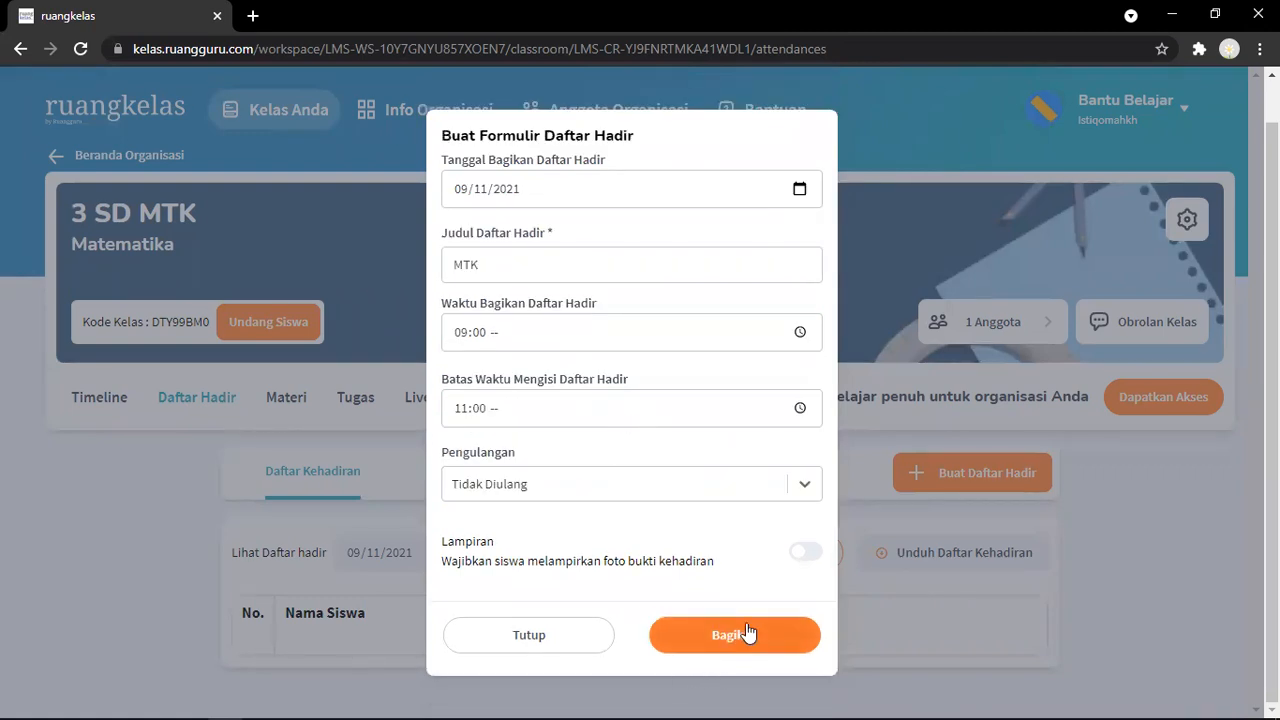
Require students to attach photo proof of attendance and try to share the attendance form
left_click(805, 556)
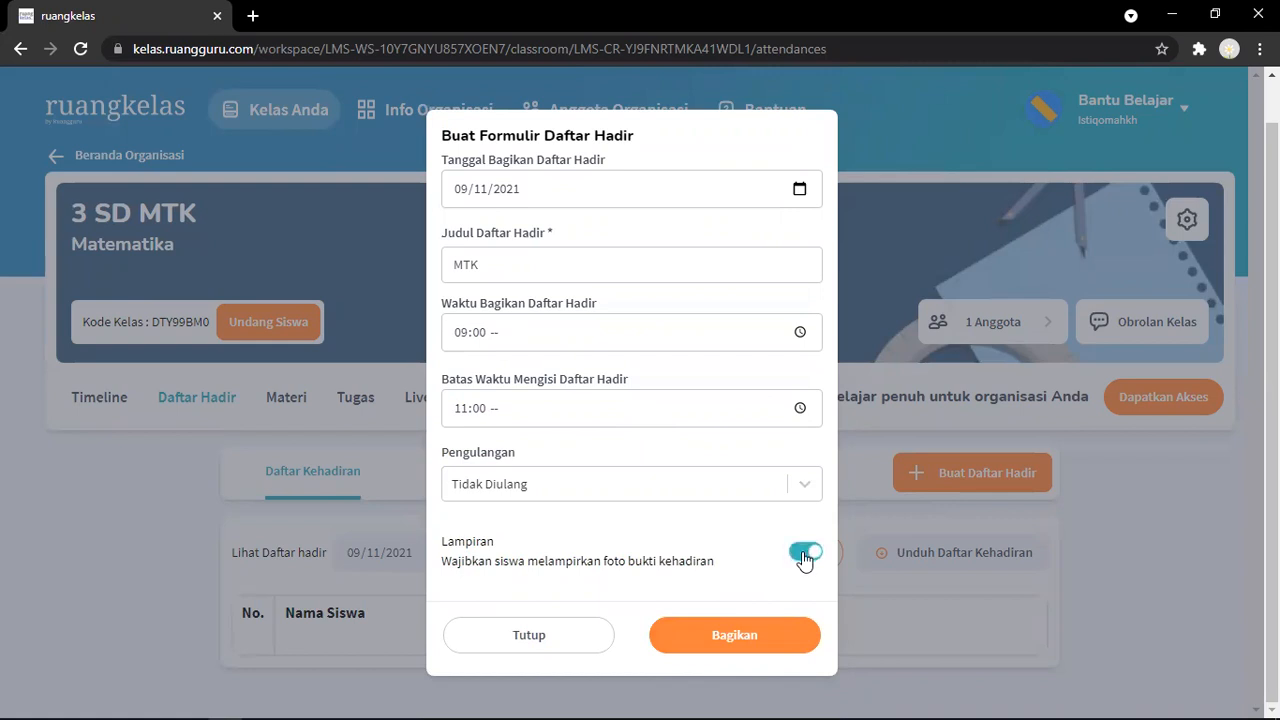
left_click(720, 657)
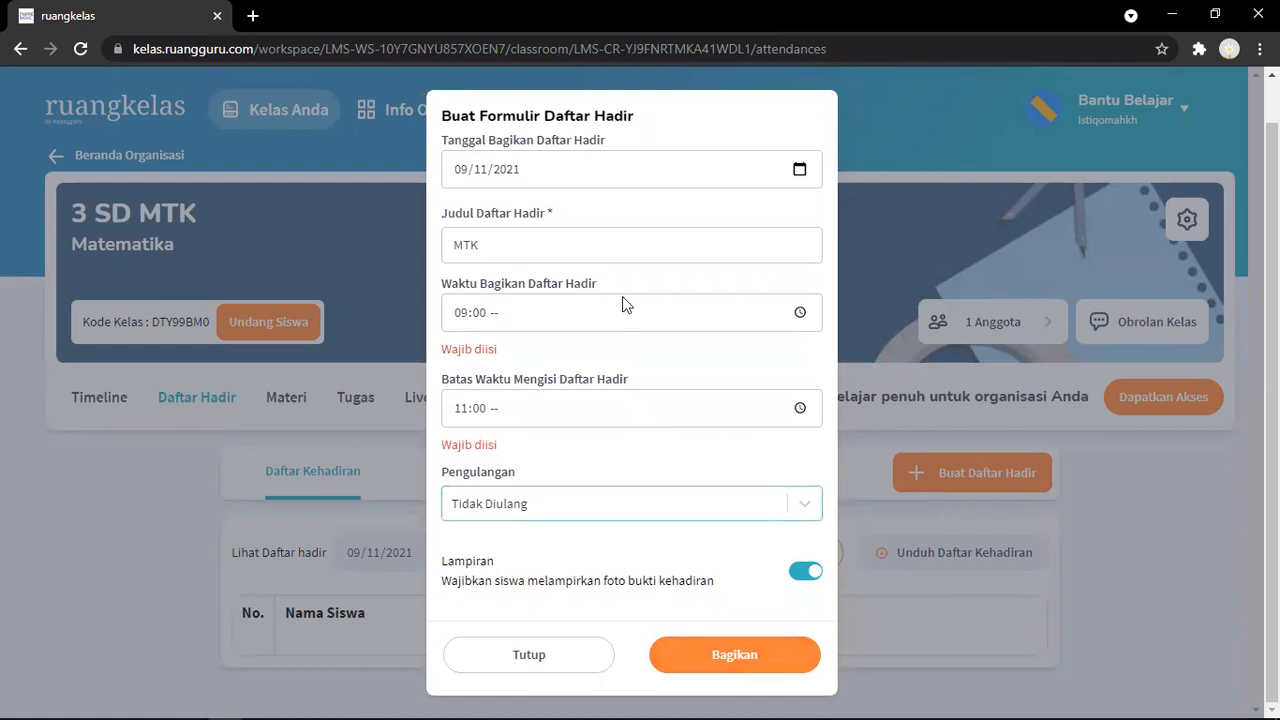
Complete the attendance form's share time as 09:00 AM and its fill-in deadline as 11:00 AM
left_click(489, 315)
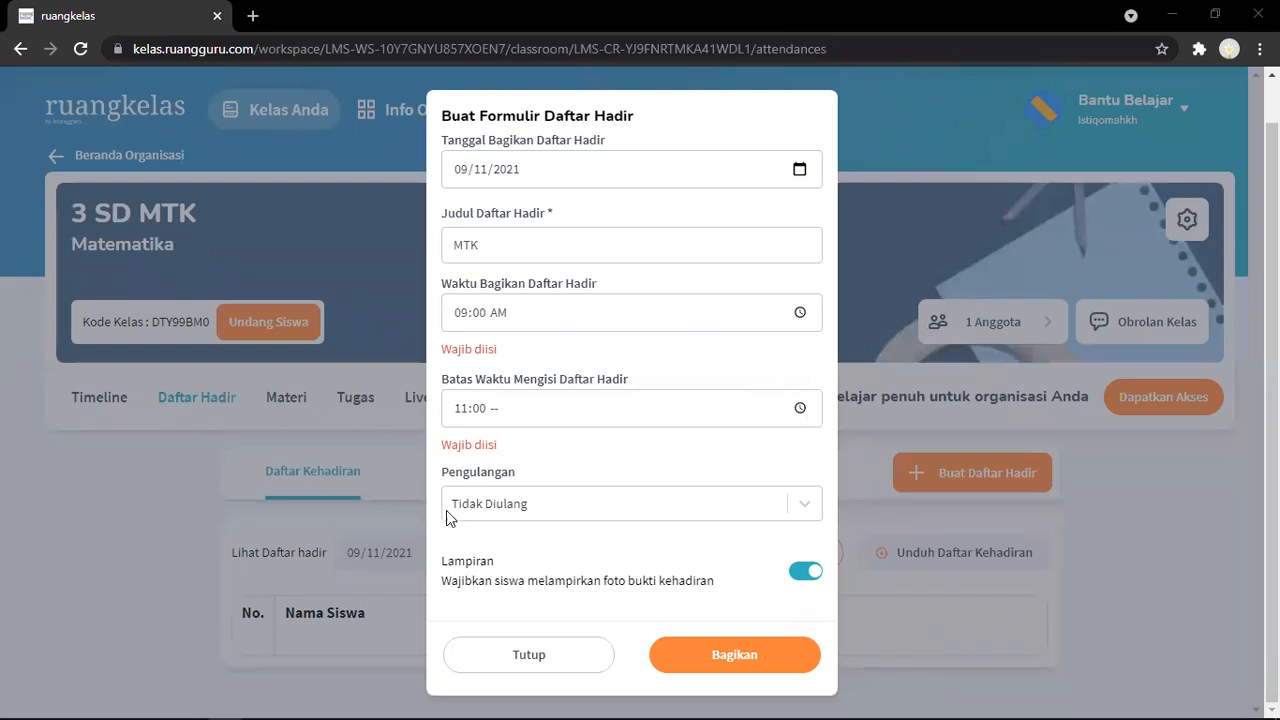
left_click(800, 408)
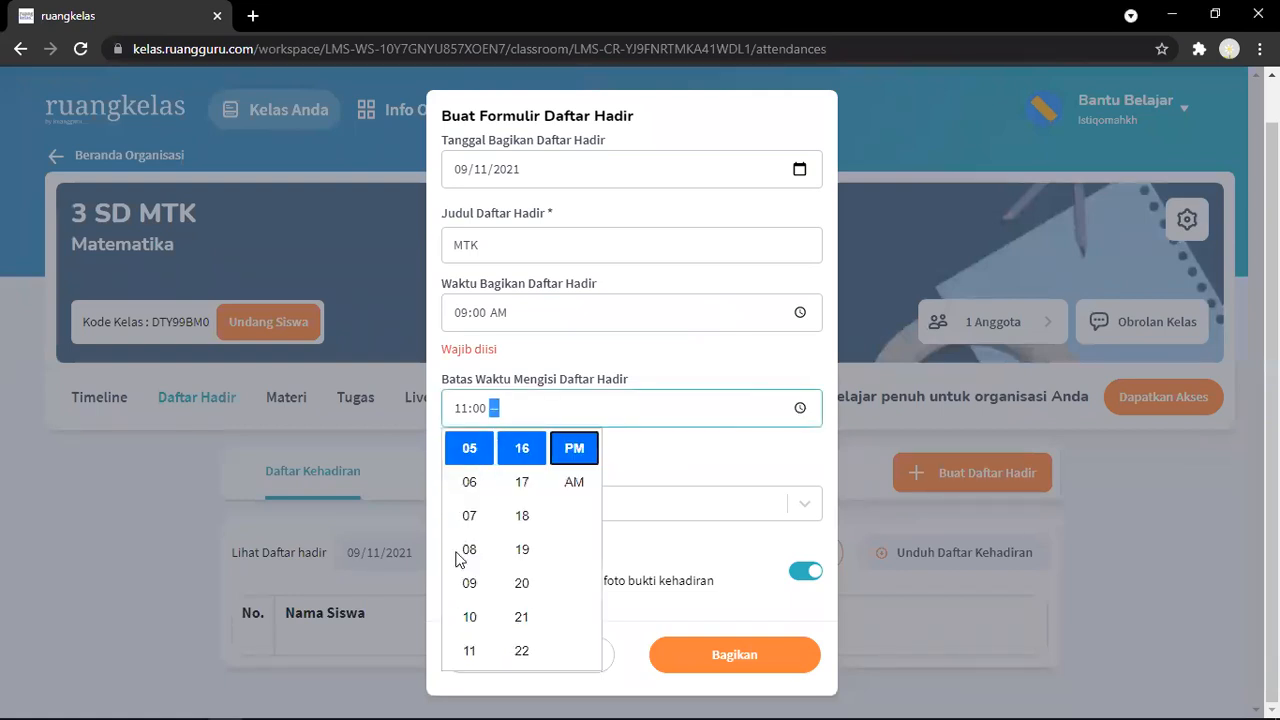
left_click(467, 652)
scroll(520, 615, "down", 7)
scroll(515, 620, "down", 12)
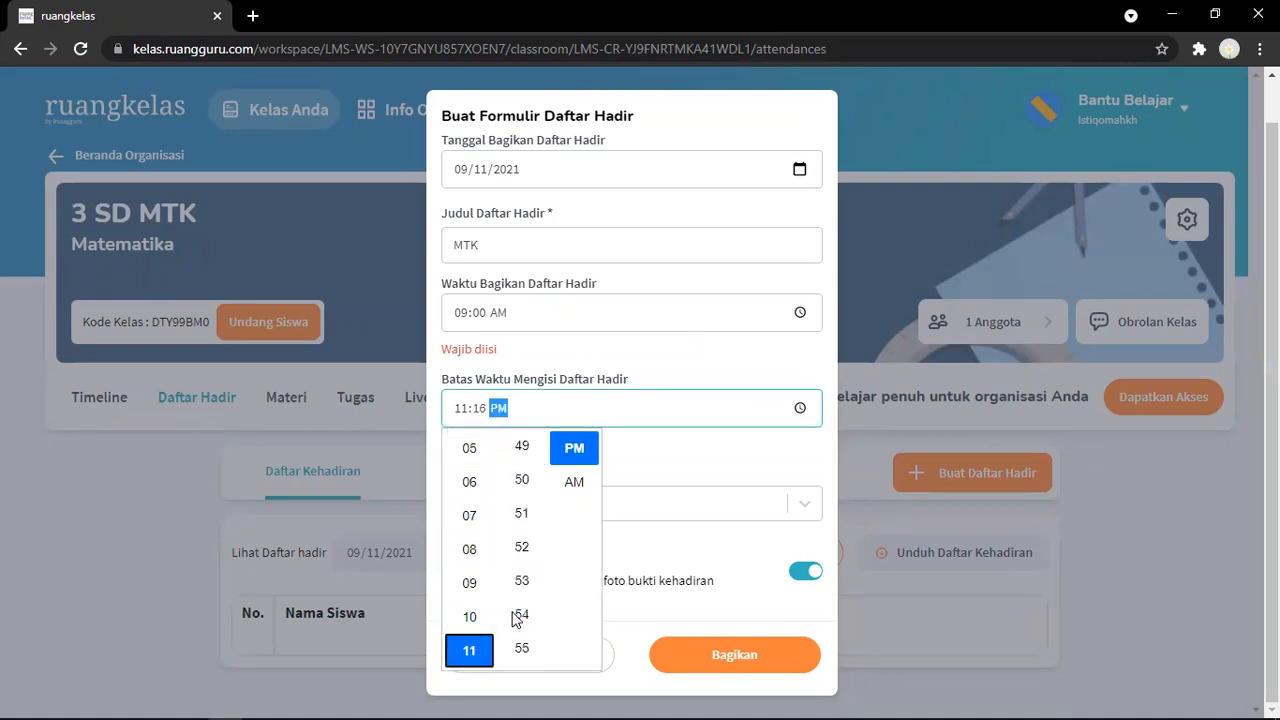
scroll(515, 620, "up", 3)
scroll(515, 620, "up", 9)
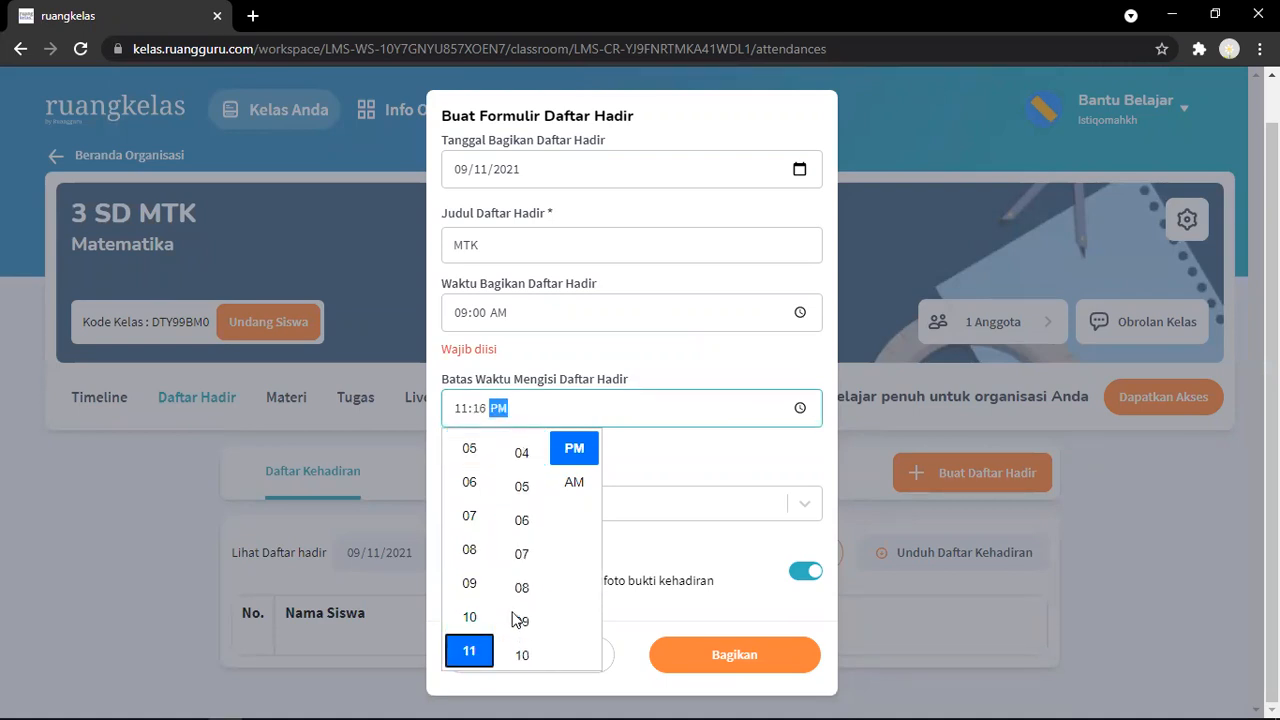
scroll(538, 529, "up", 1)
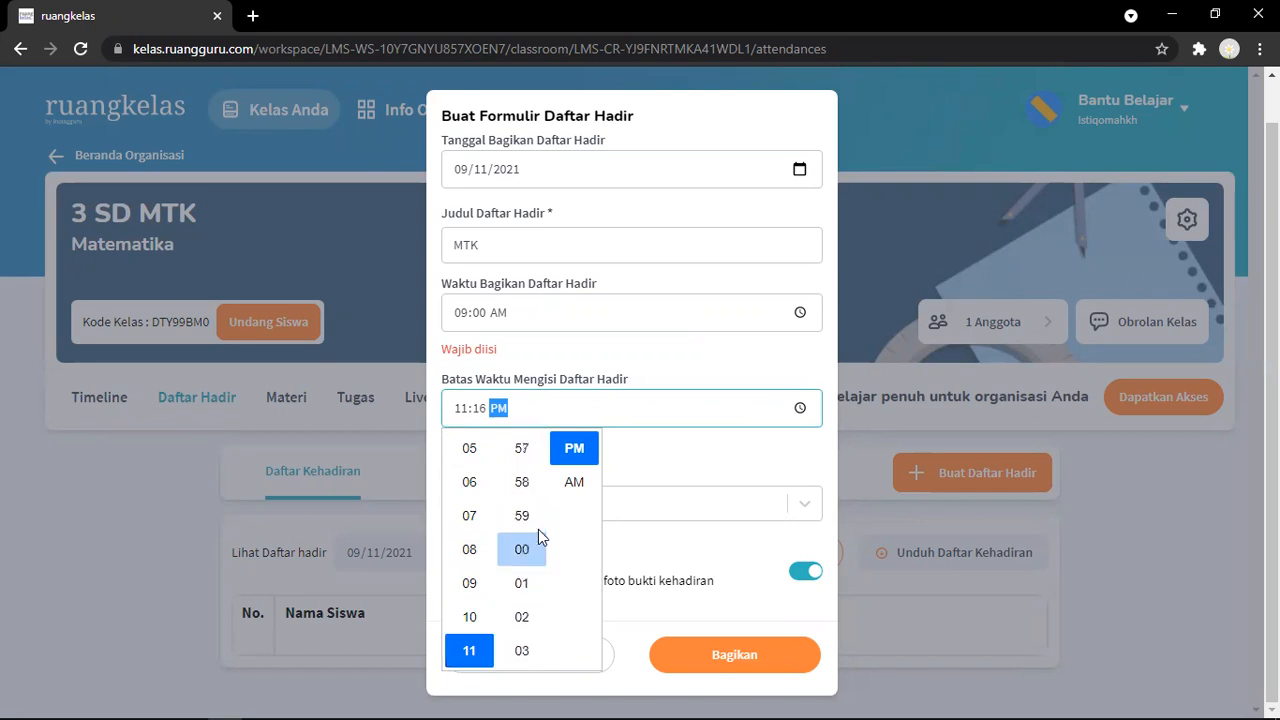
left_click(531, 548)
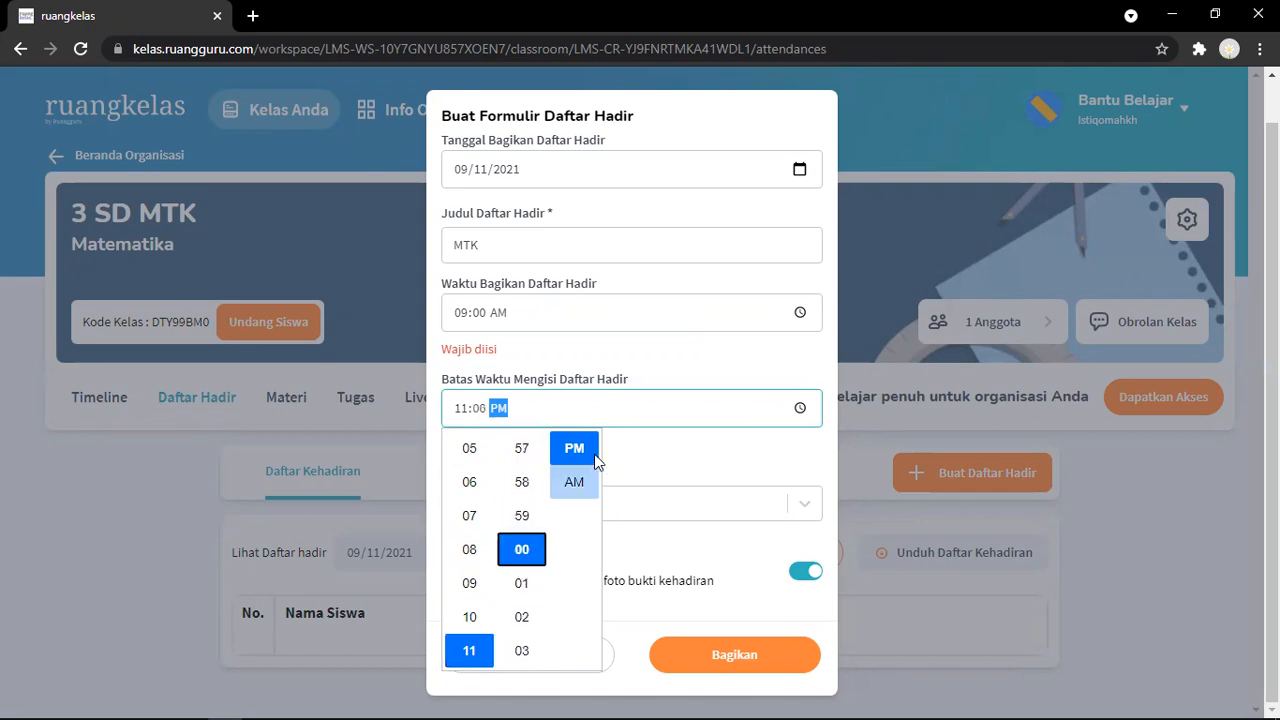
left_click(575, 484)
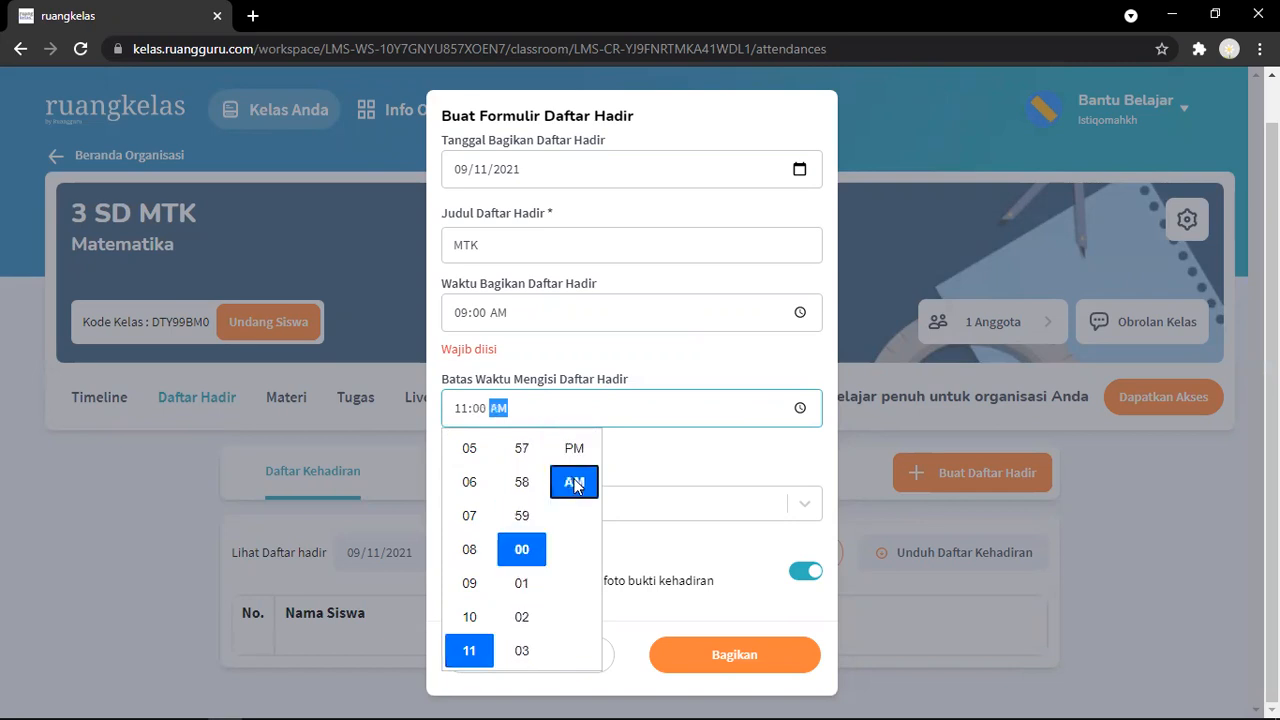
left_click(665, 456)
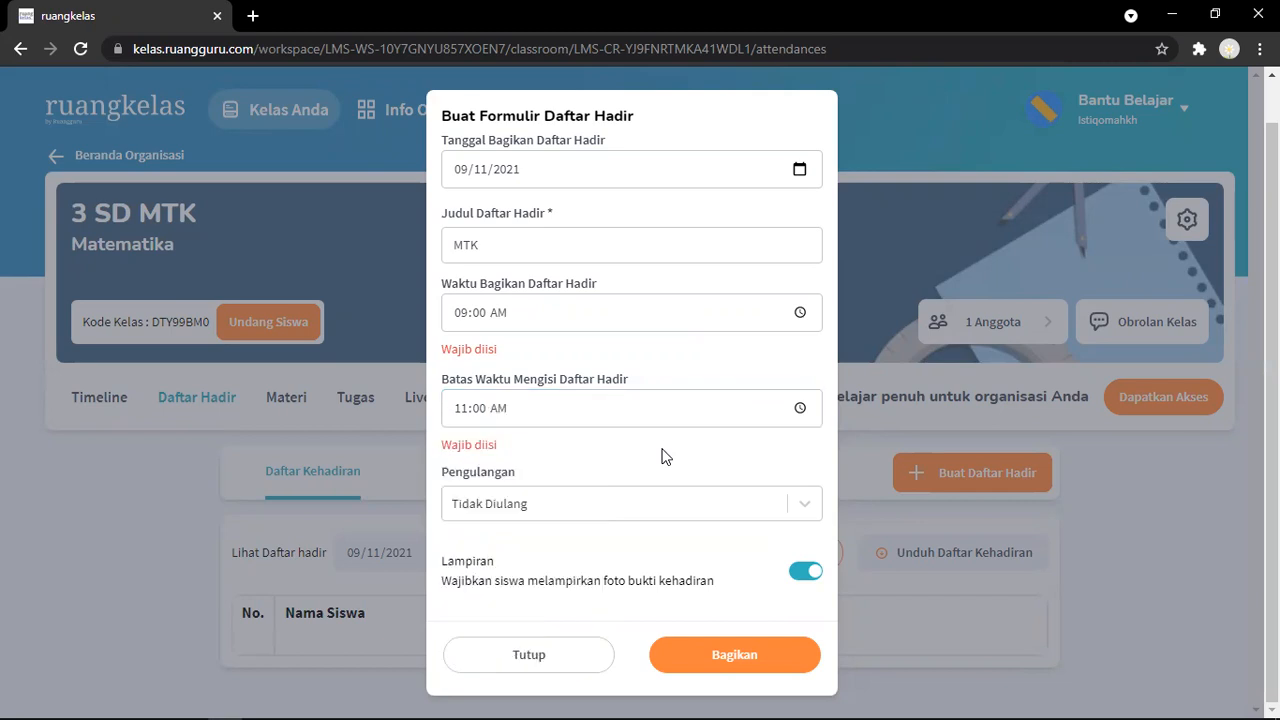
Try to share the completed MTK attendance form with the class, and close the form
left_click(748, 655)
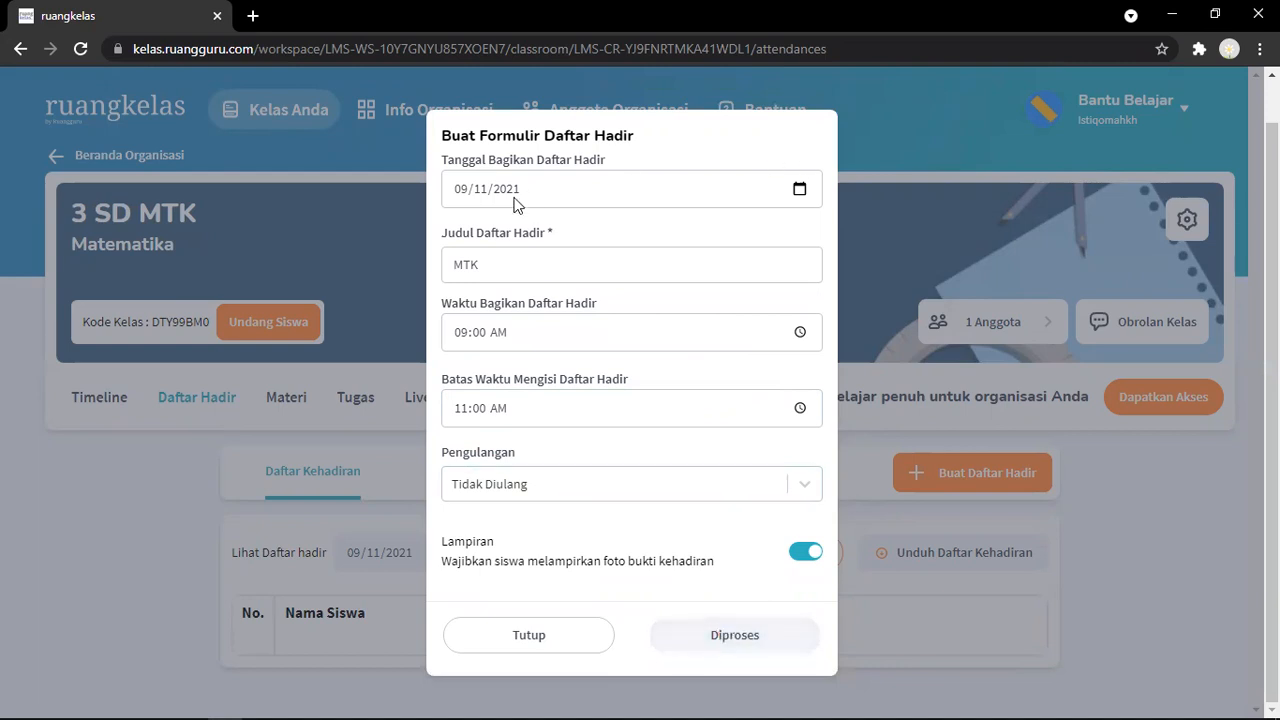
left_click(672, 640)
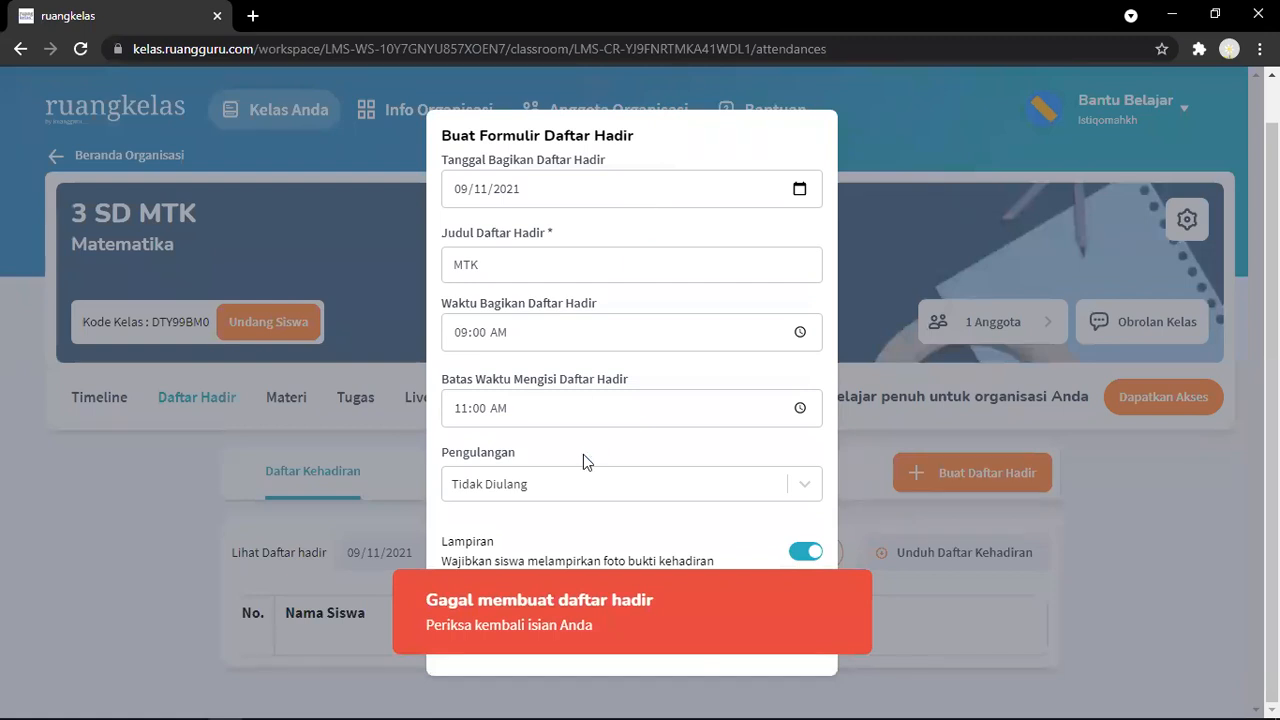
left_click(731, 632)
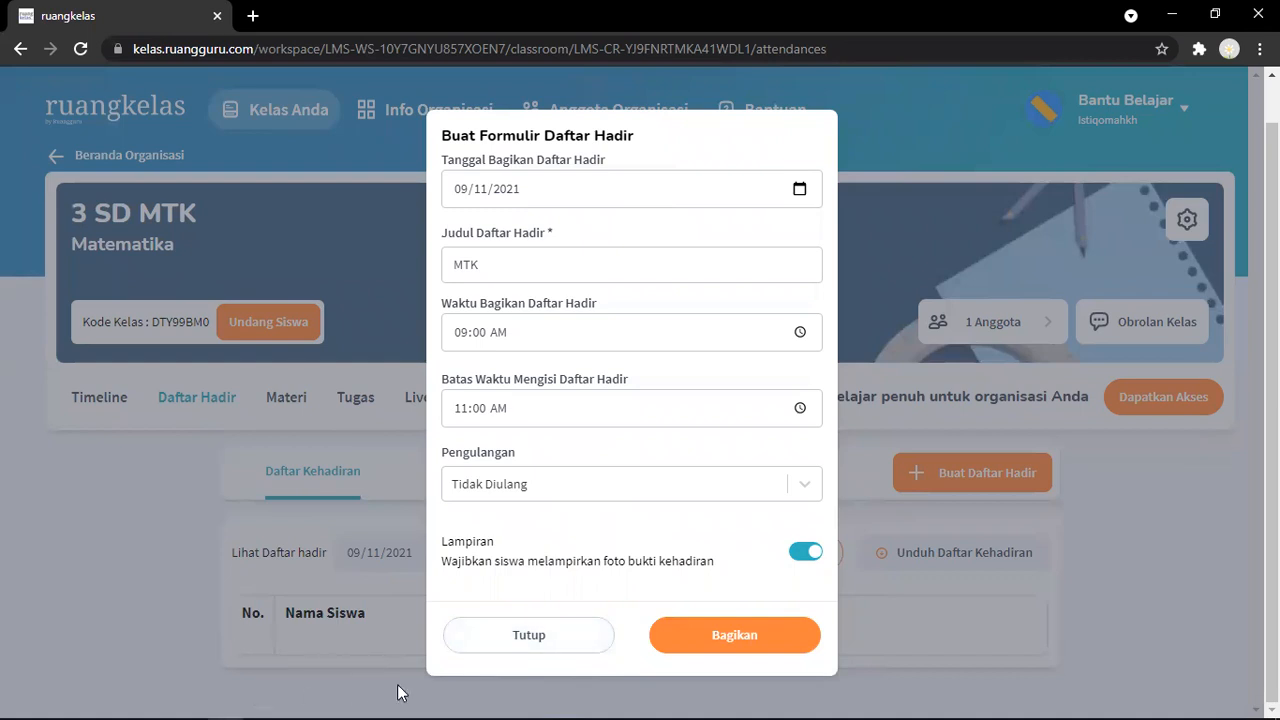
left_click(538, 635)
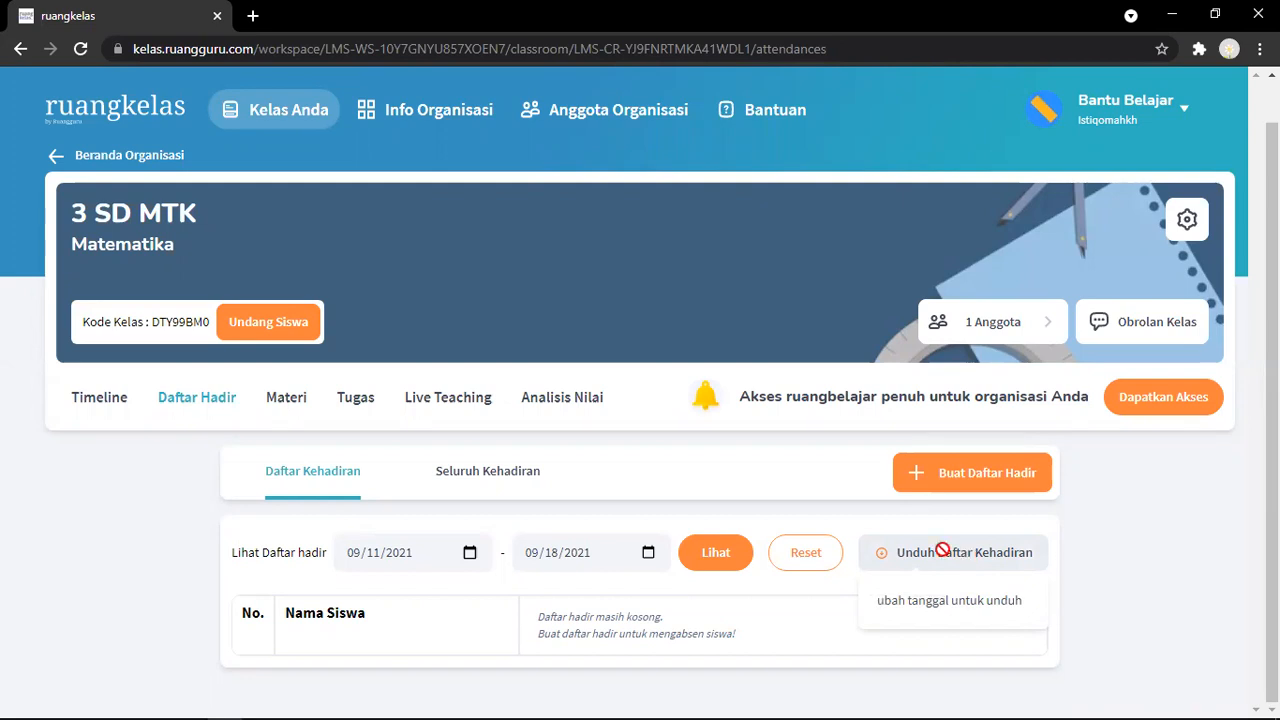
View the learning materials section, Materi, of the 3 SD MTK class and its option for adding material
left_click(284, 398)
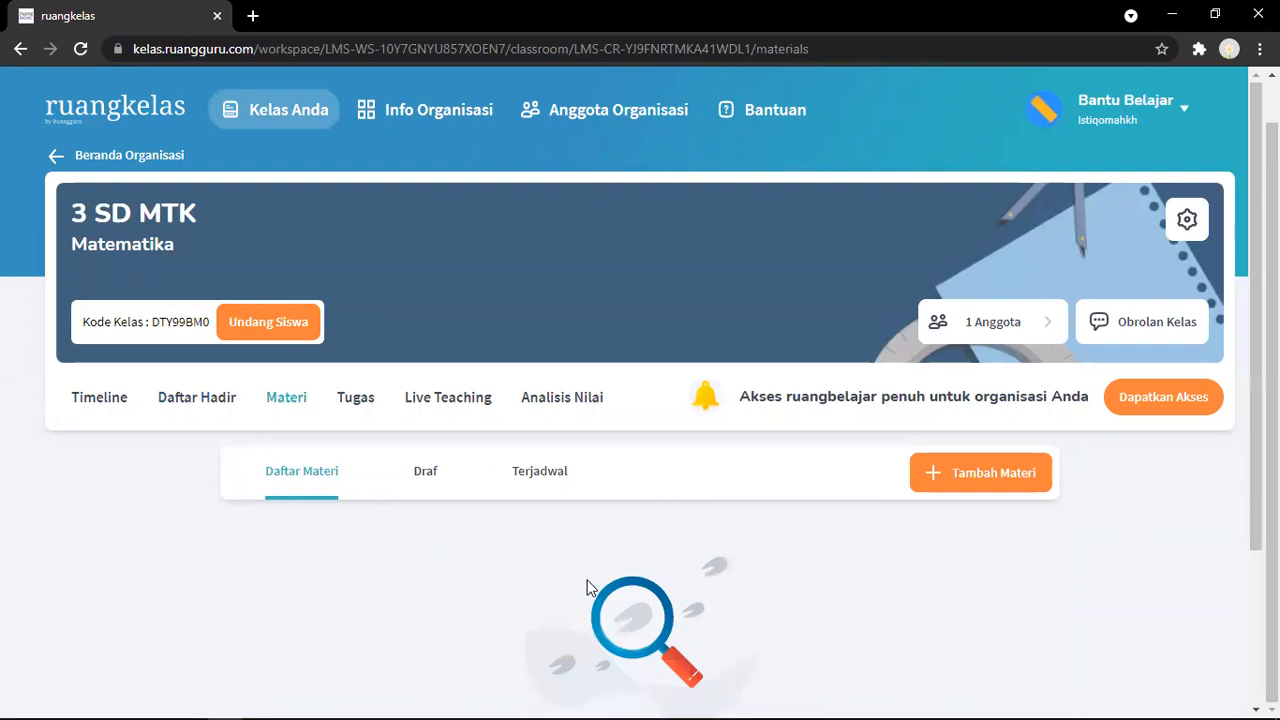
scroll(589, 589, "down", 2)
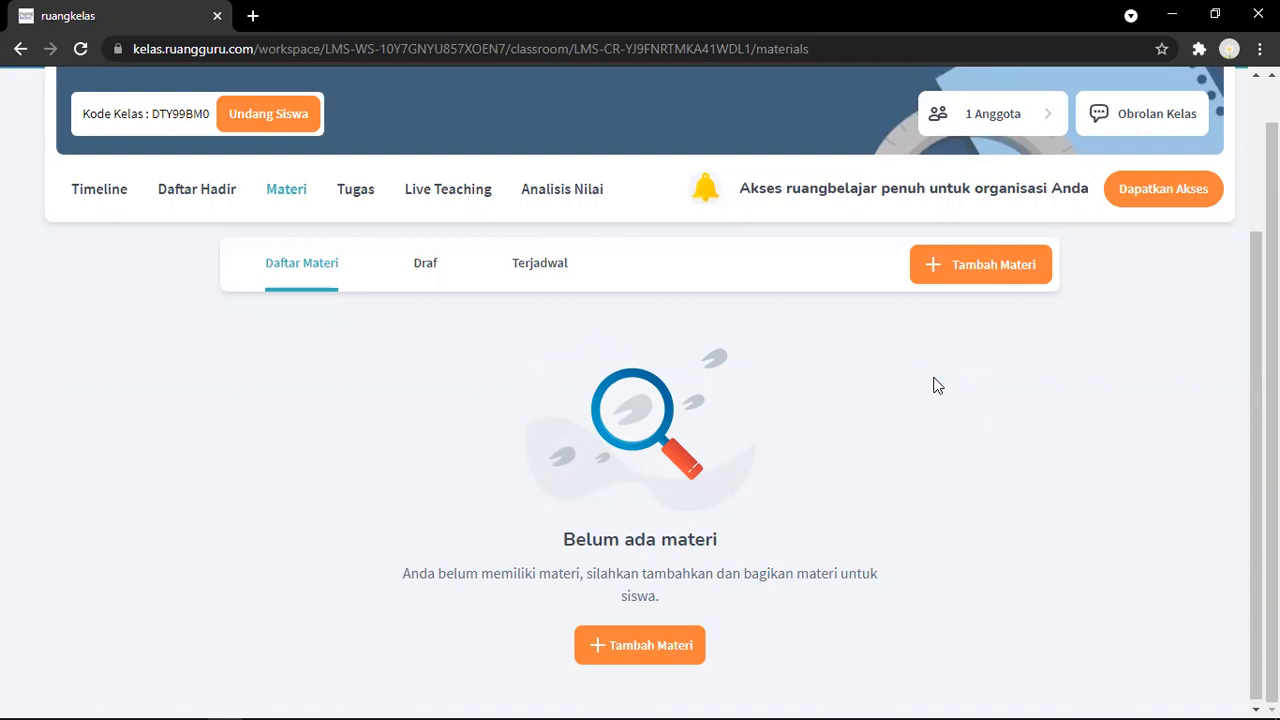
left_click(943, 264)
View the class's assignments section, Tugas, and its grade analysis section, Analisis Nilai
left_click(353, 190)
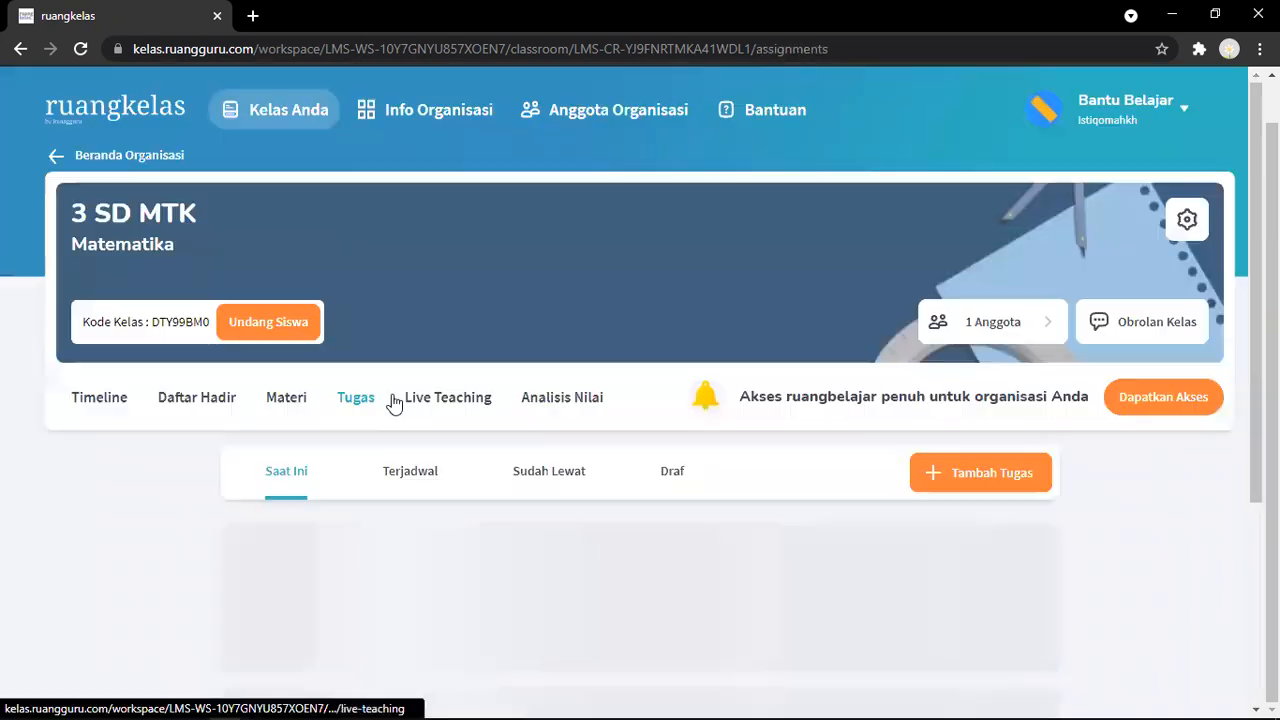
scroll(403, 501, "down", 2)
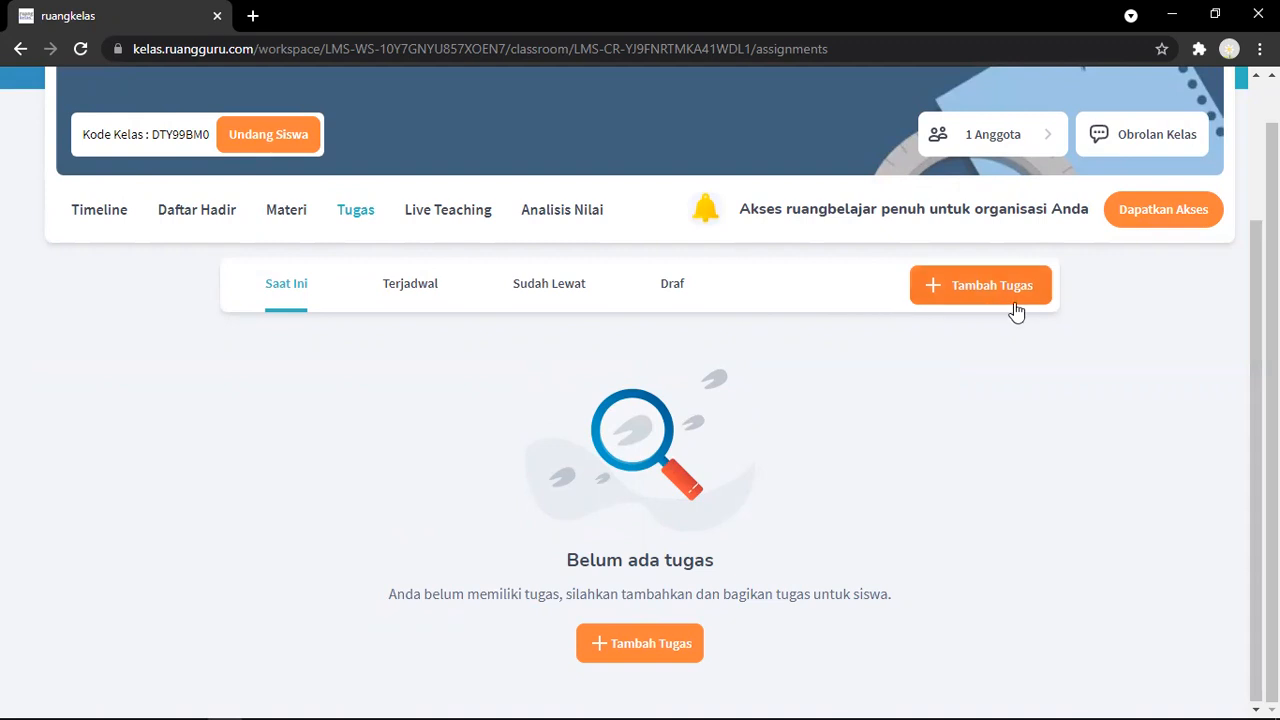
left_click(560, 220)
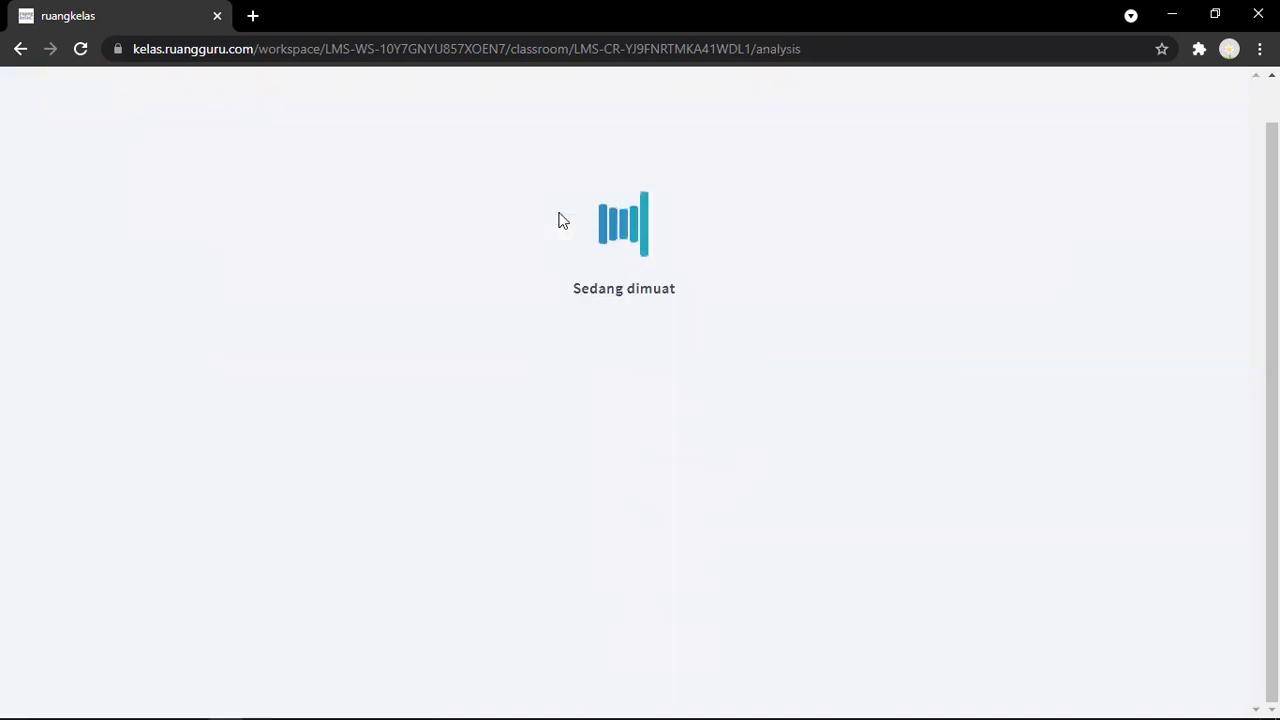
scroll(343, 483, "down", 2)
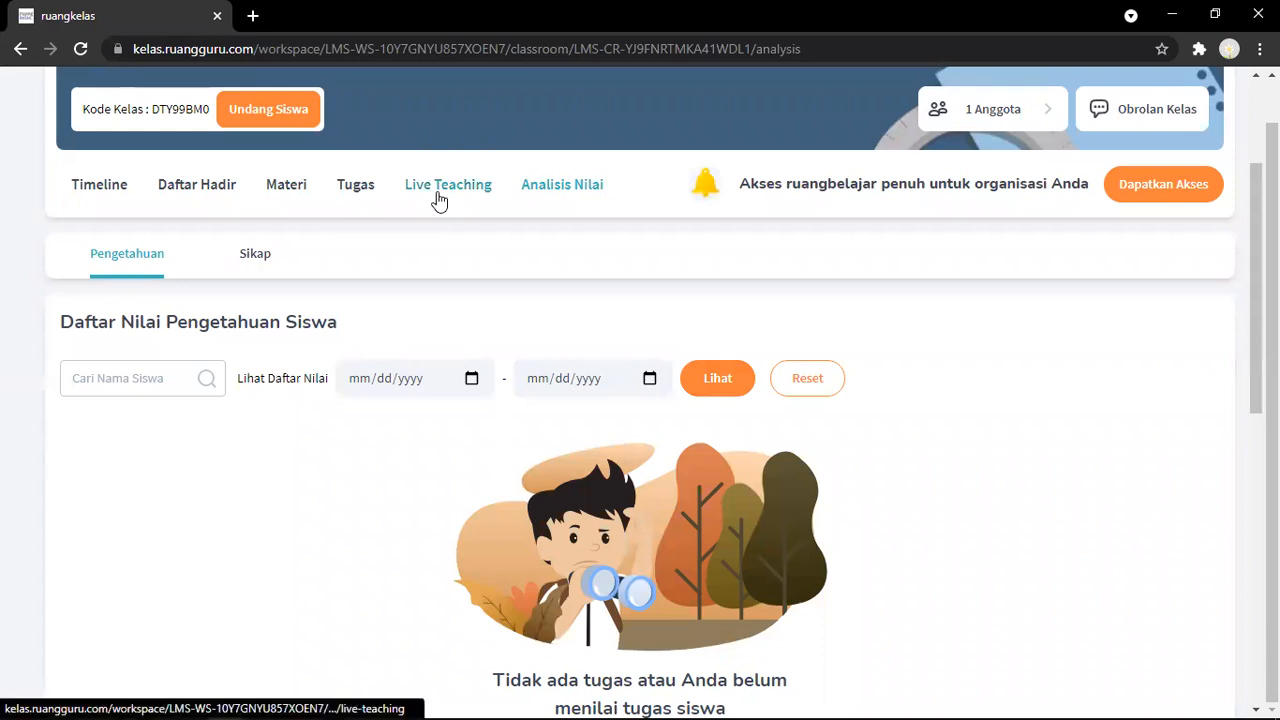
scroll(437, 200, "up", 2)
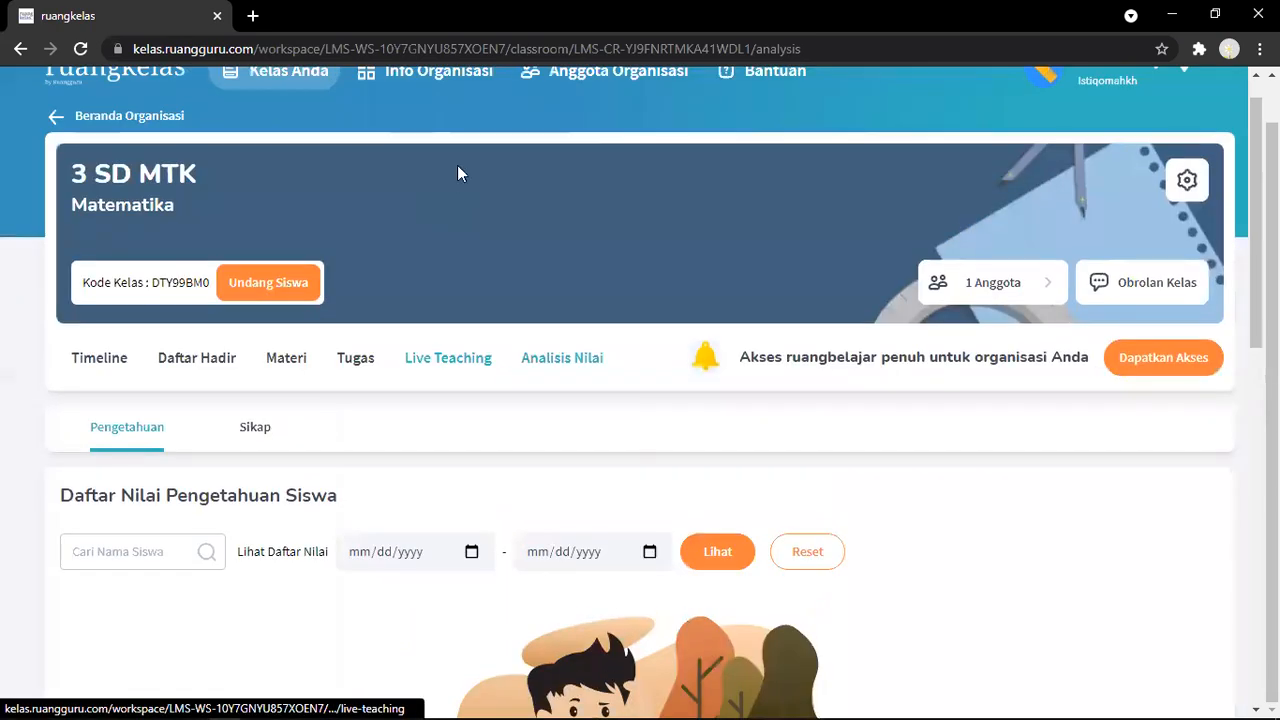